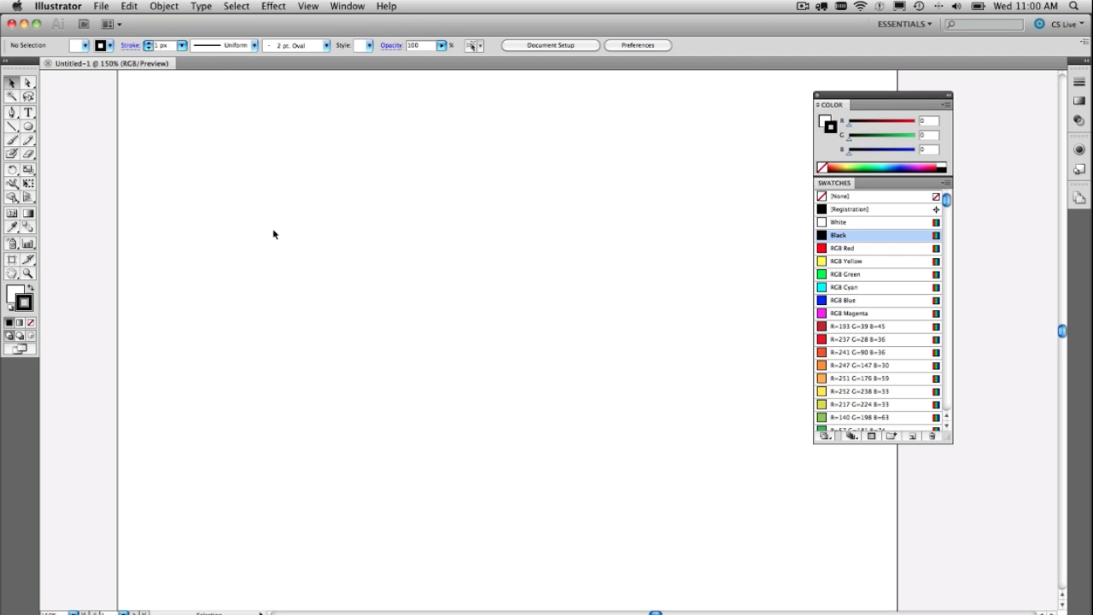
Step: Draw a circle near the top centre of the page with the Ellipse tool
left_click(27, 127)
left_click_drag(27, 128, 82, 157)
mouse_move(241, 143)
left_mouse_down()
mouse_move(302, 195)
mouse_move(357, 299)
mouse_move(332, 213)
mouse_move(269, 171)
mouse_move(368, 237)
mouse_move(325, 244)
mouse_move(287, 185)
mouse_move(449, 313)
mouse_move(276, 171)
mouse_move(283, 188)
mouse_move(517, 339)
mouse_move(400, 285)
mouse_move(339, 241)
mouse_move(323, 212)
mouse_move(365, 236)
mouse_move(413, 294)
mouse_move(384, 247)
mouse_move(399, 275)
mouse_move(366, 282)
mouse_move(298, 210)
mouse_move(351, 259)
mouse_move(590, 307)
mouse_move(652, 377)
mouse_move(624, 347)
mouse_move(618, 354)
mouse_move(676, 389)
mouse_move(637, 365)
left_mouse_up()
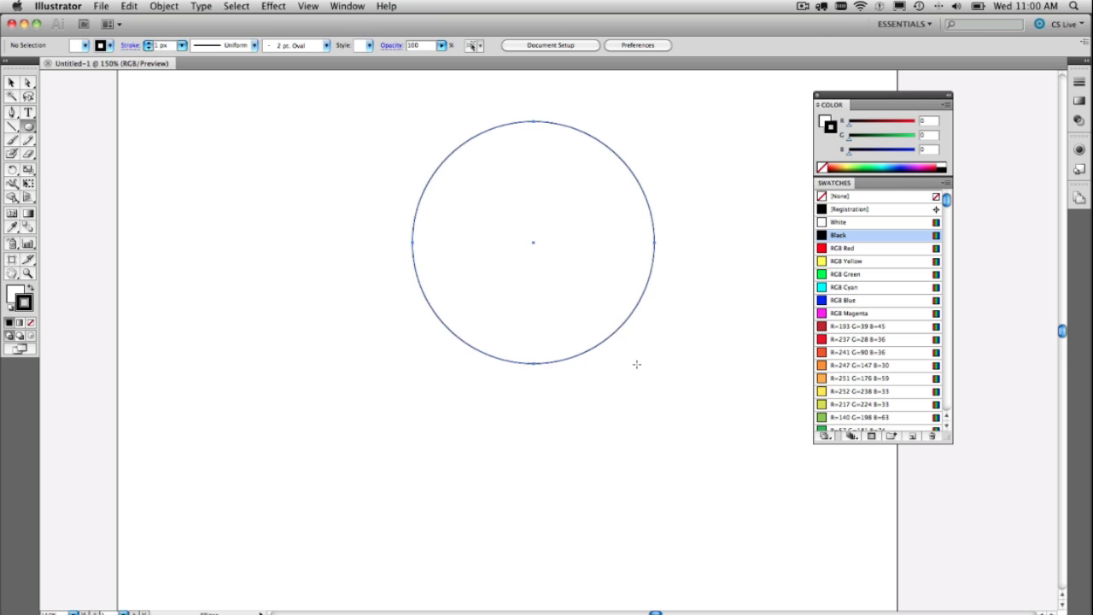
Step: Move the circle slightly left and down and raise its stroke weight to 13 px
left_click(11, 83)
left_click(146, 45)
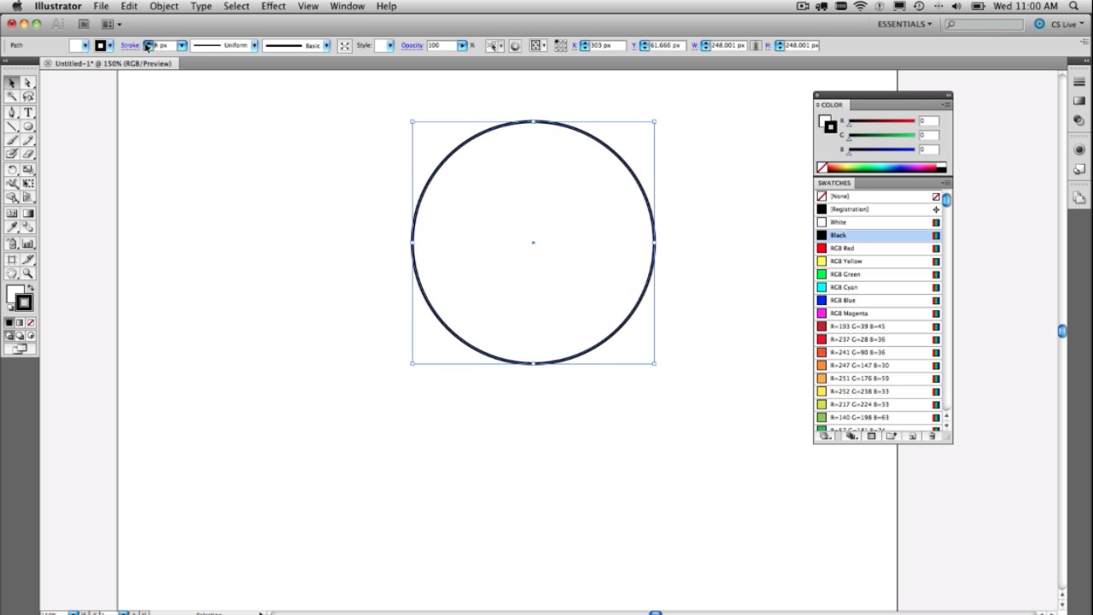
left_click(146, 45)
left_click(146, 44)
left_click_drag(453, 152, 394, 170)
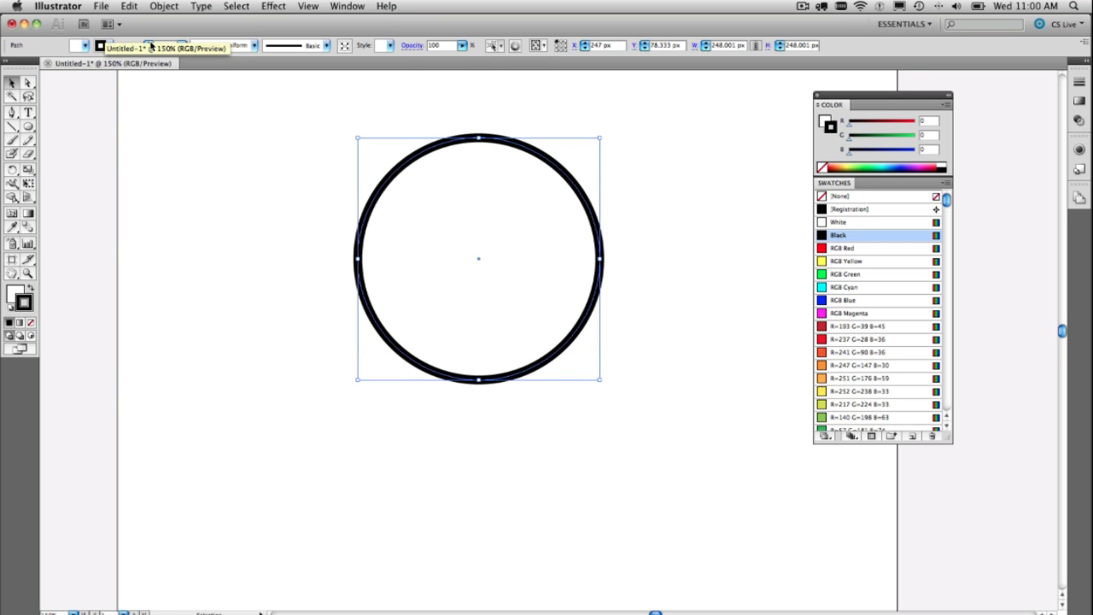
left_click(146, 44)
left_click(146, 44)
left_click(146, 44)
left_click(146, 45)
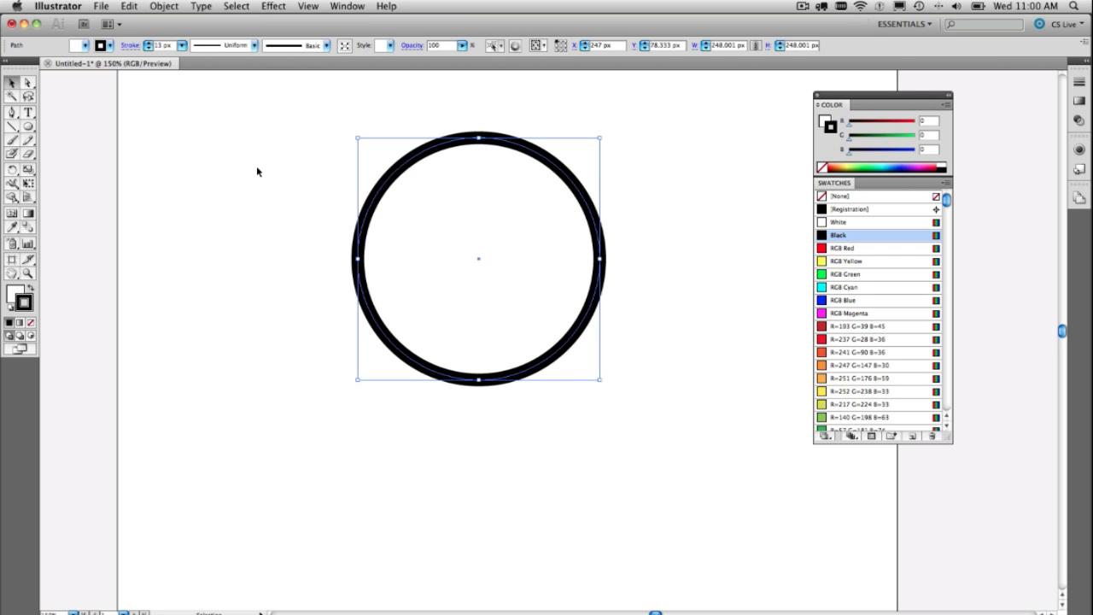
Step: Float the Tools panel over the canvas, select the circle, and make fill active
left_click_drag(27, 69, 332, 87)
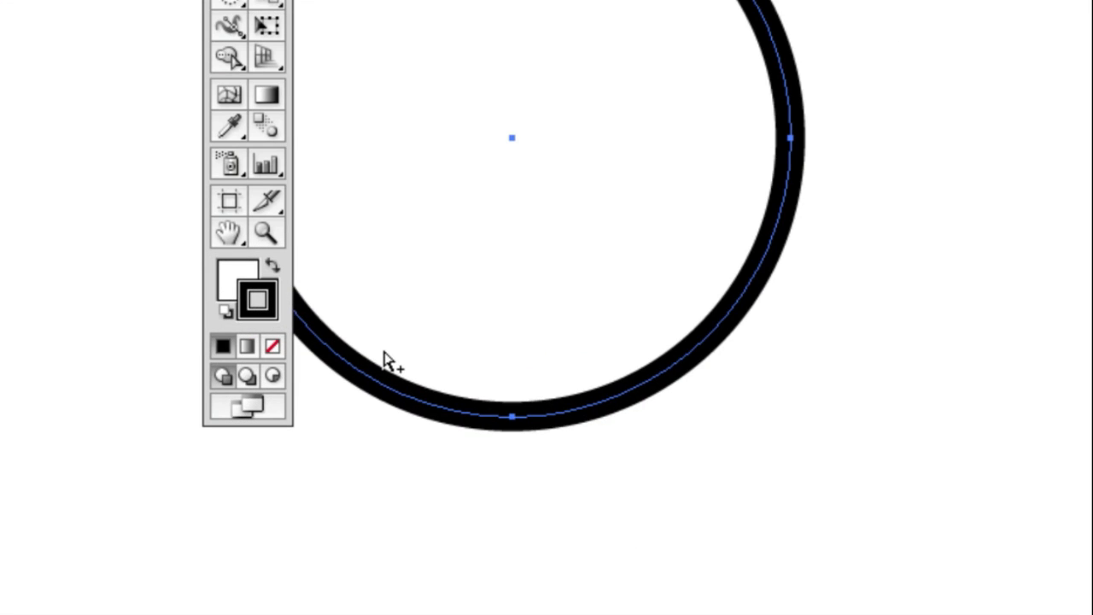
left_click(385, 358)
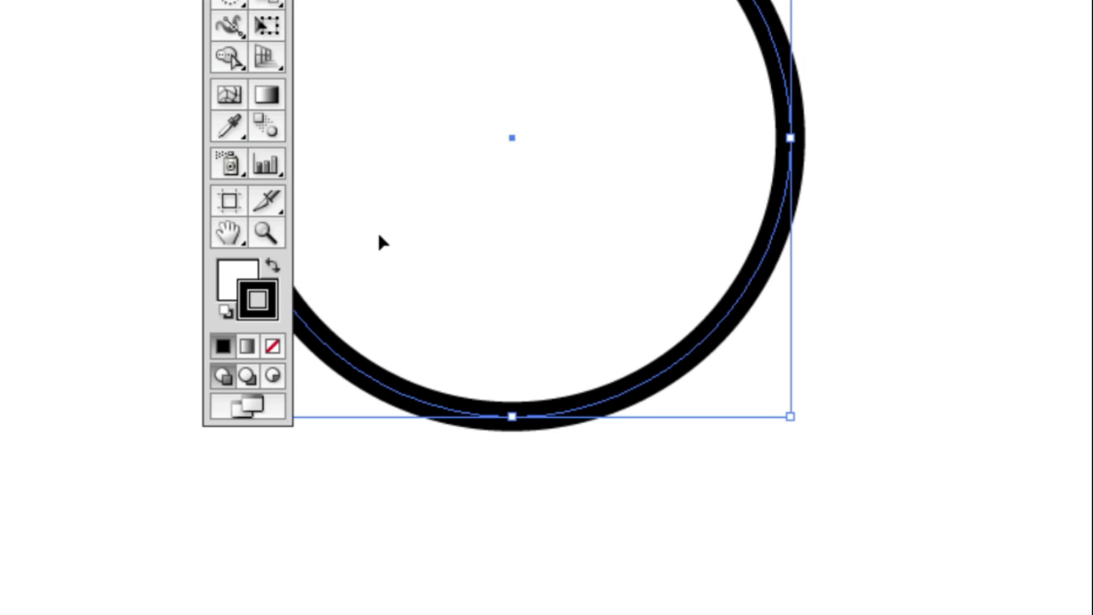
key("x")
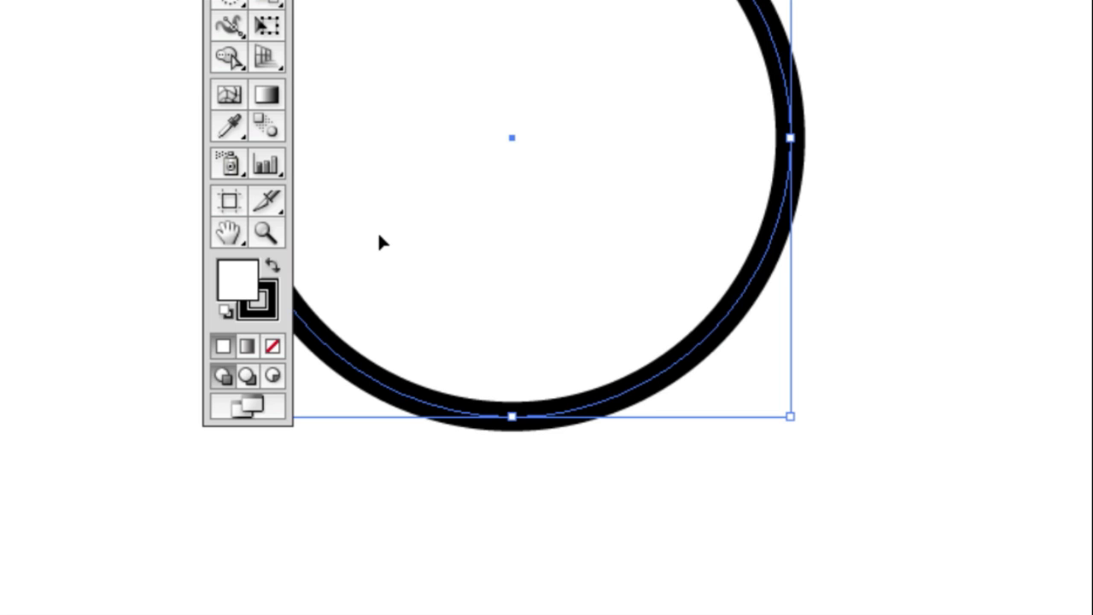
Step: Toggle repeatedly between editing stroke and fill with X, ending on stroke
key("x")
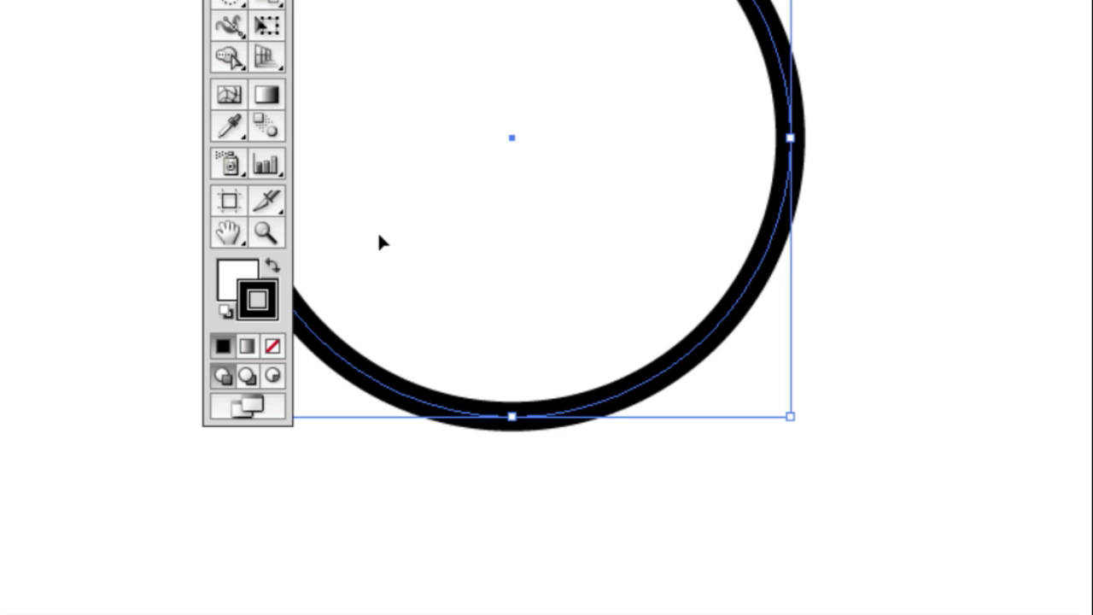
key("x")
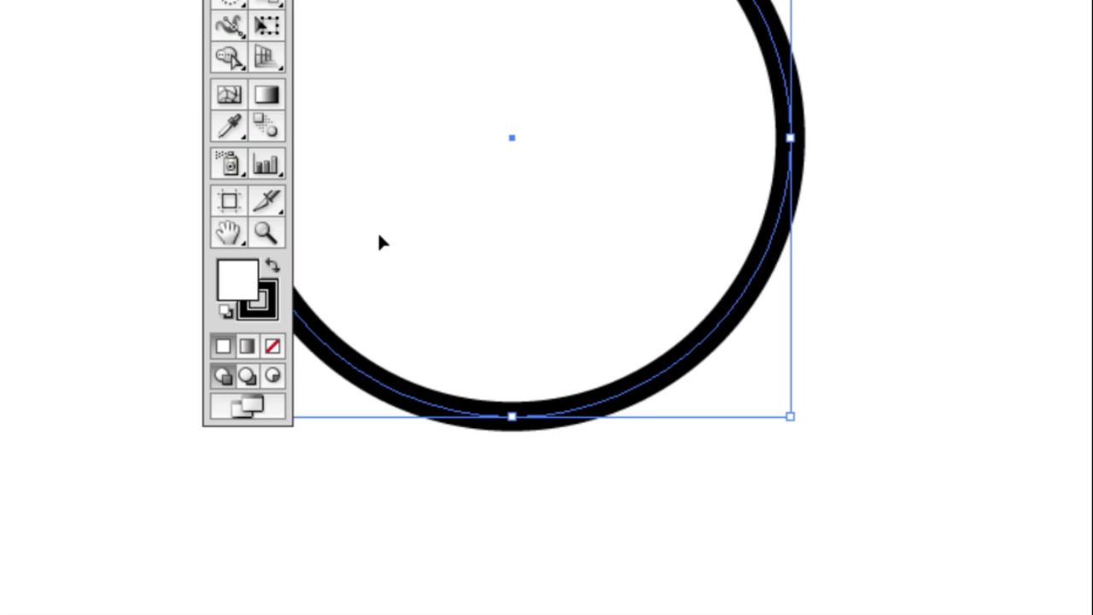
key("x")
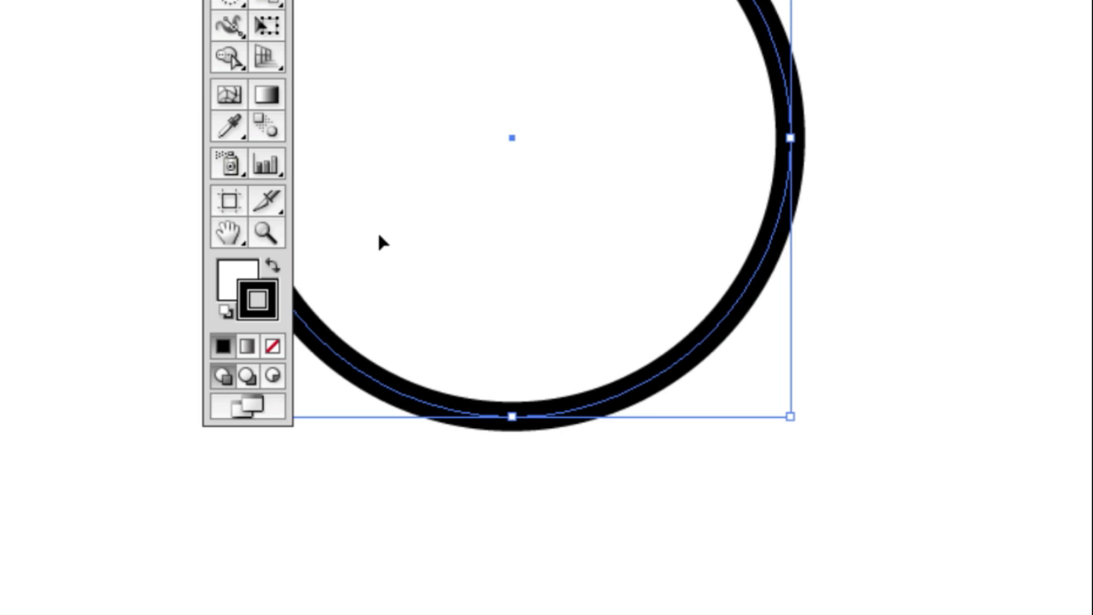
key("x")
key("x")
key("x")
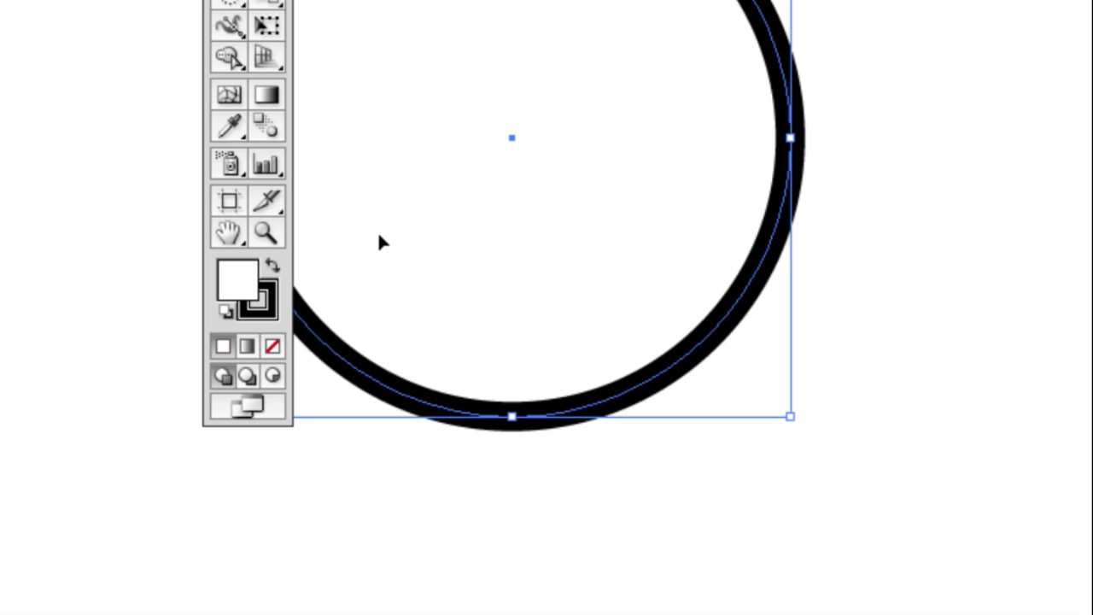
key("x")
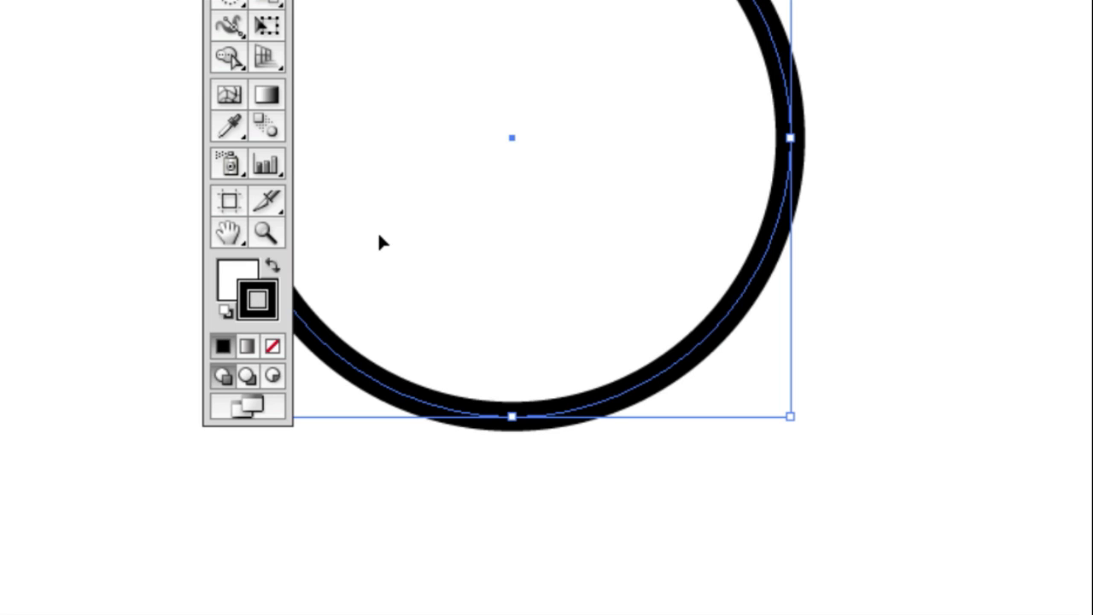
key("x")
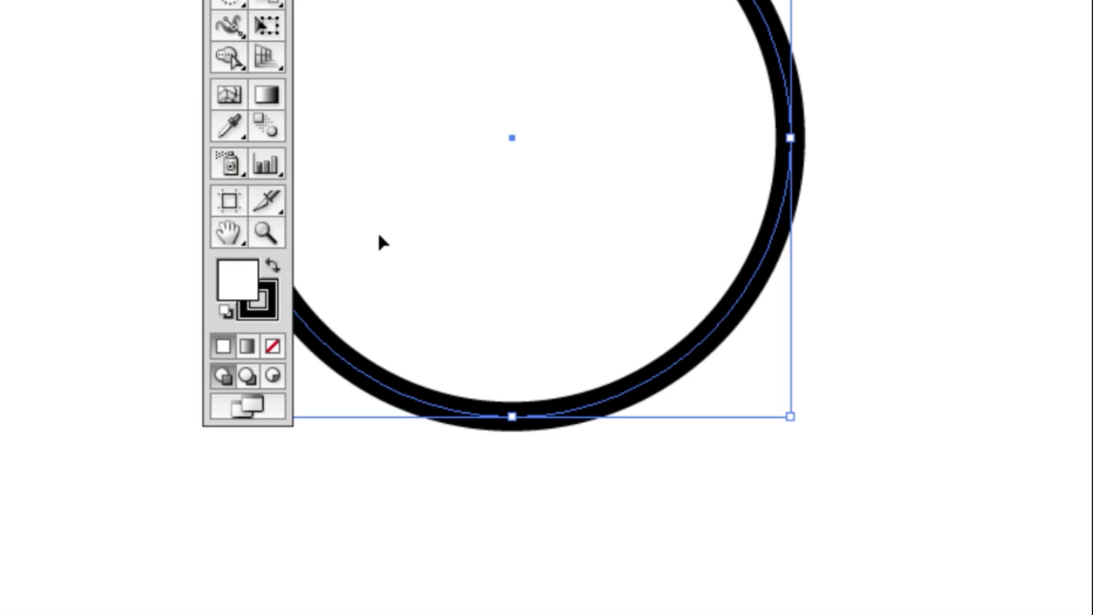
key("x")
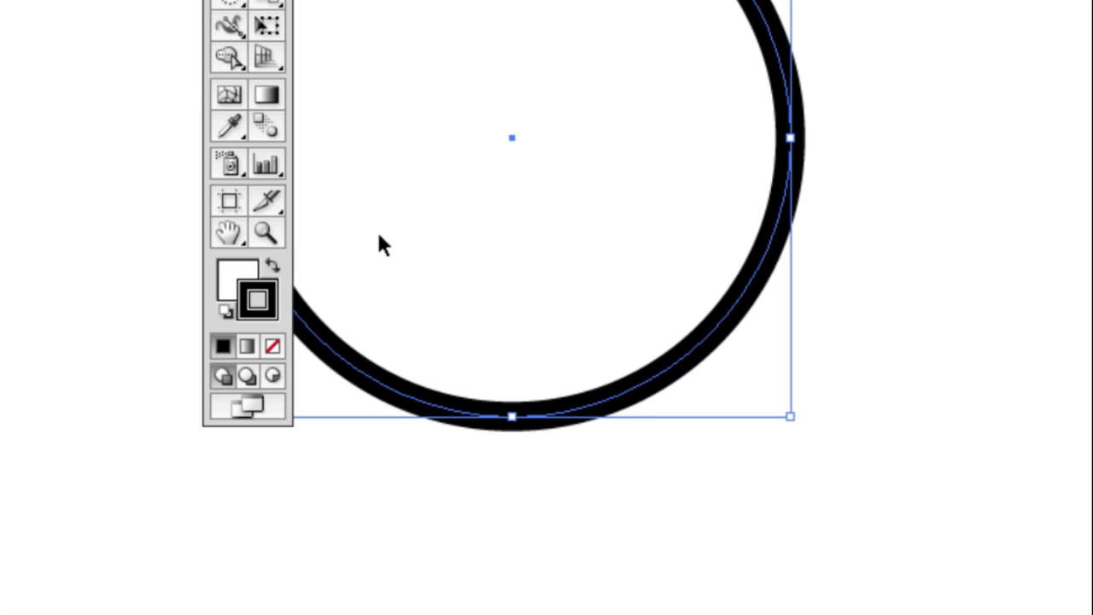
Step: Swap the circle's fill and stroke with Shift+X, then remove the gradient fill
key("shift+x")
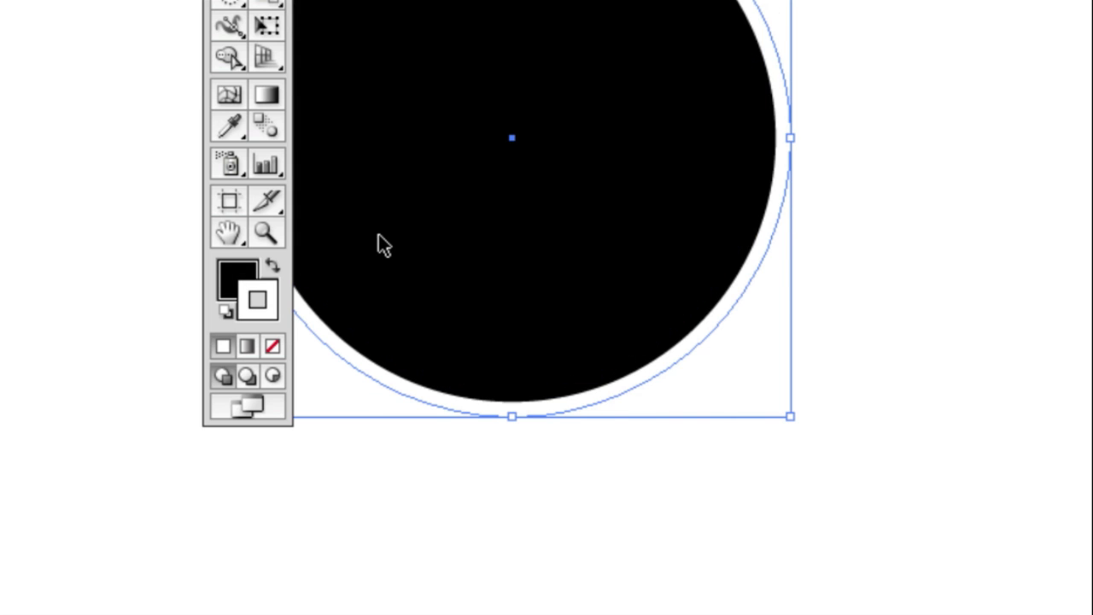
key("shift+x")
key("shift+x")
key("shift+x")
key("shift+x")
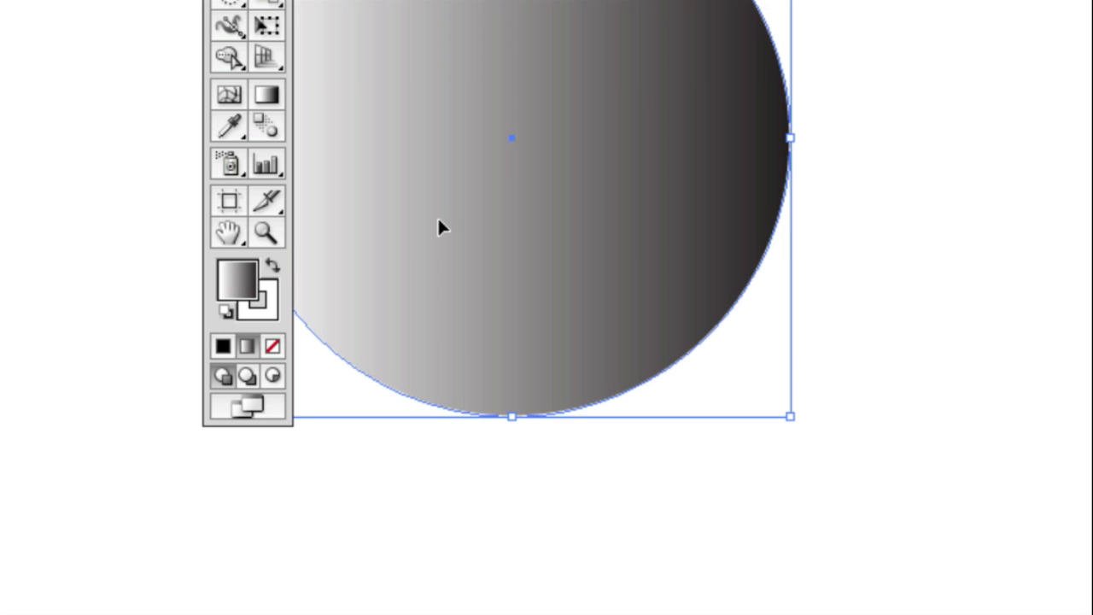
key("slash")
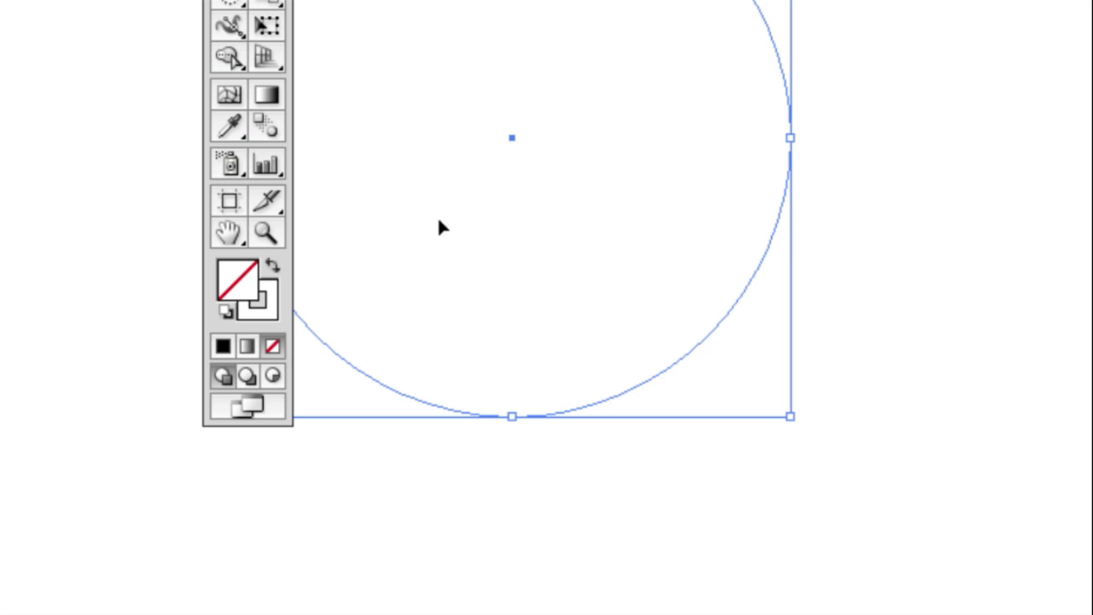
Step: Reset default colours, swap to a black fill, and set the stroke to None
key("d")
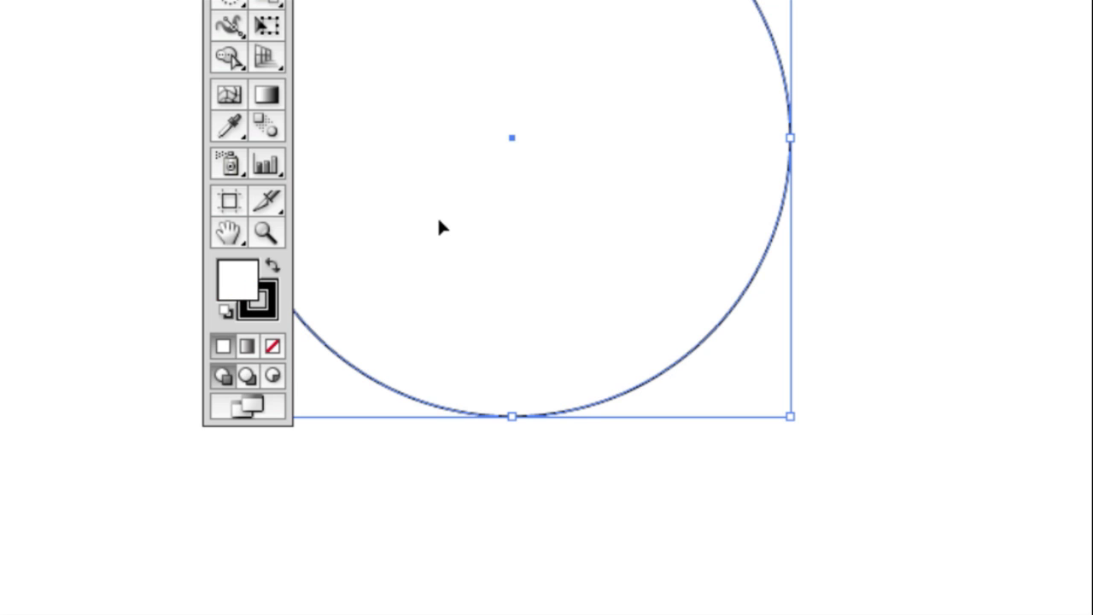
key("shift+x")
key("x")
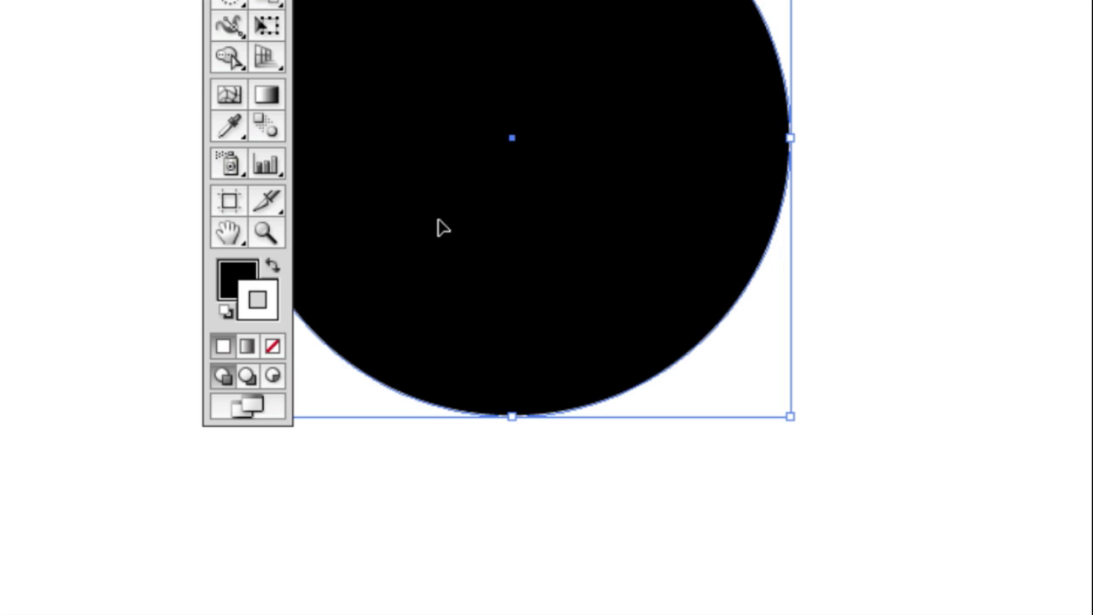
key("slash")
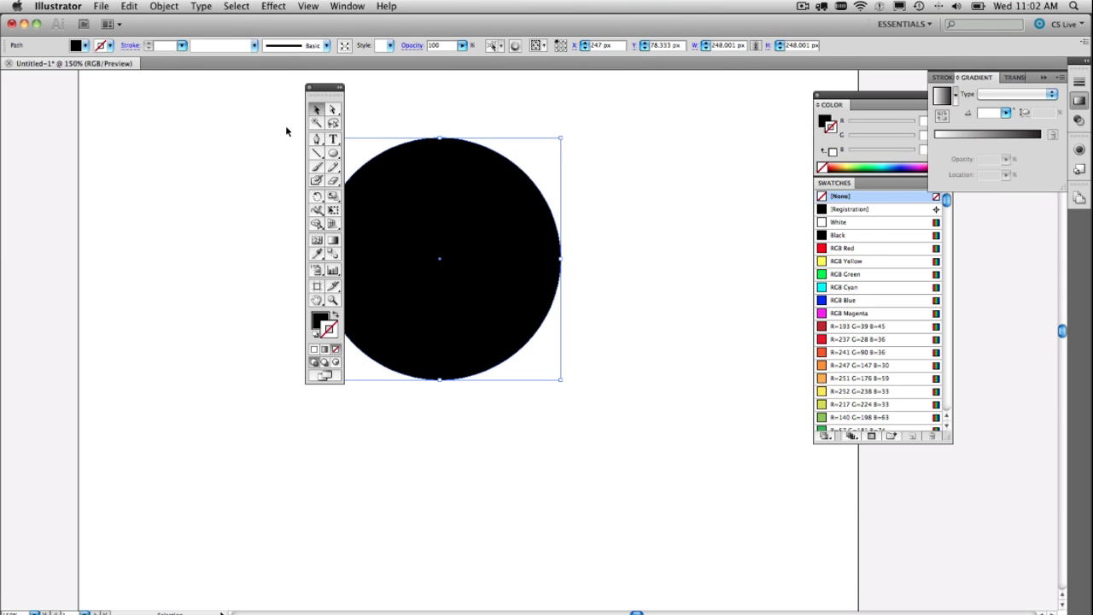
Step: Squash the circle into a narrow vertical ellipse and place a copy just to its right
left_click_drag(309, 90, 112, 100)
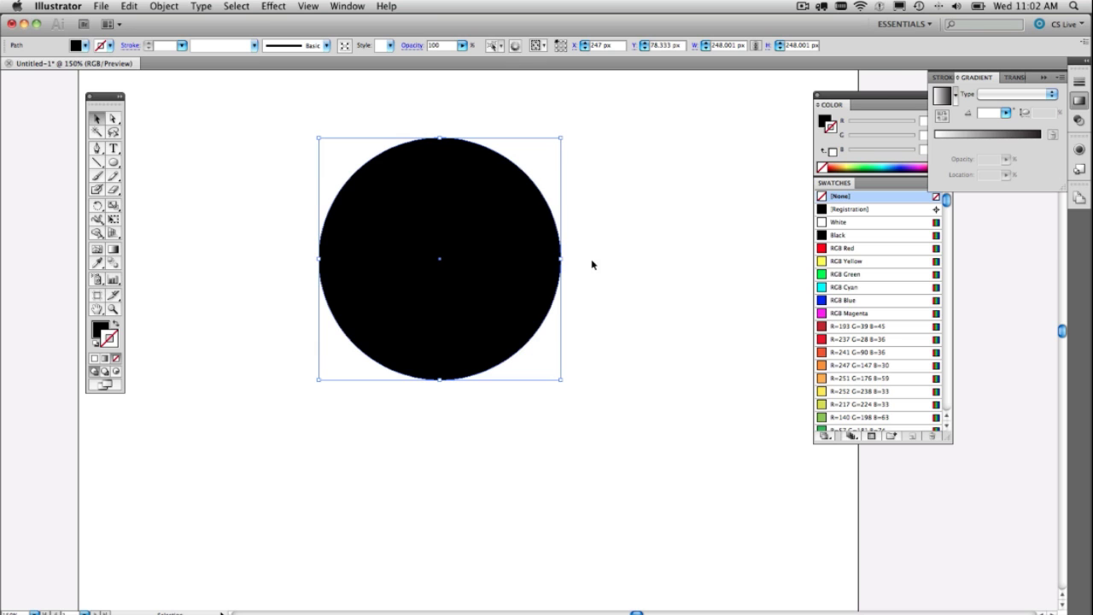
left_click_drag(560, 258, 202, 240)
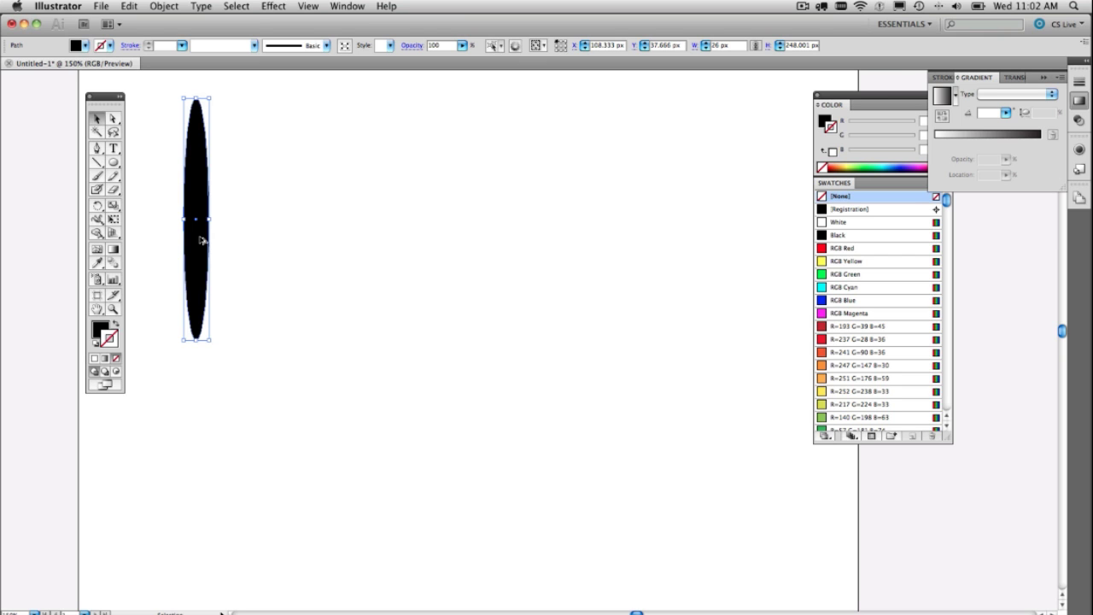
left_click_drag(197, 239, 232, 233)
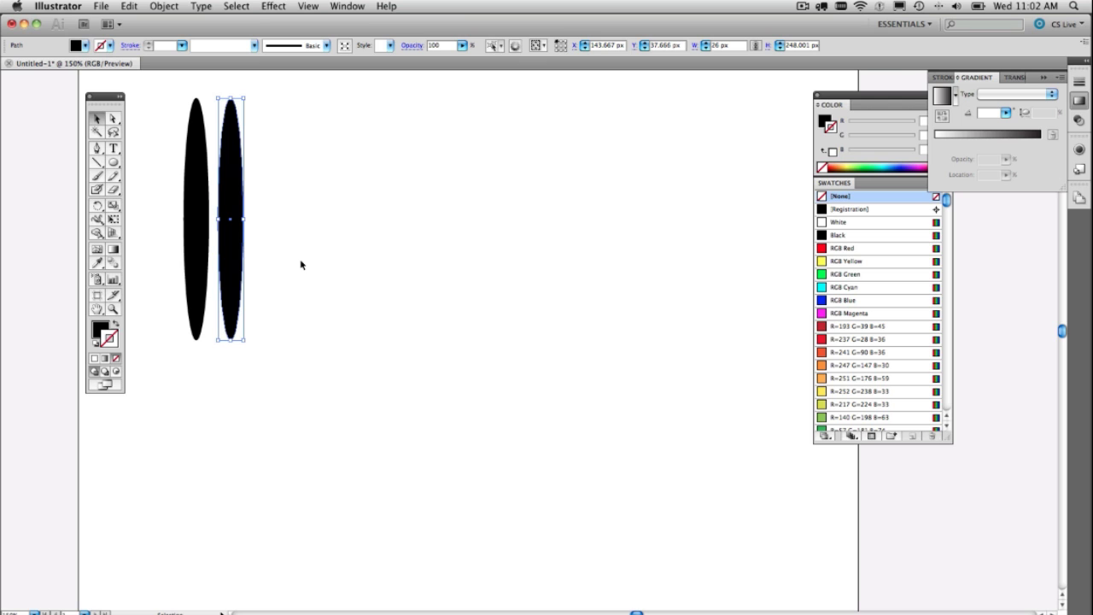
Step: Repeat the copy with Cmd+D across the page, then select every ellipse except the first
key("a")
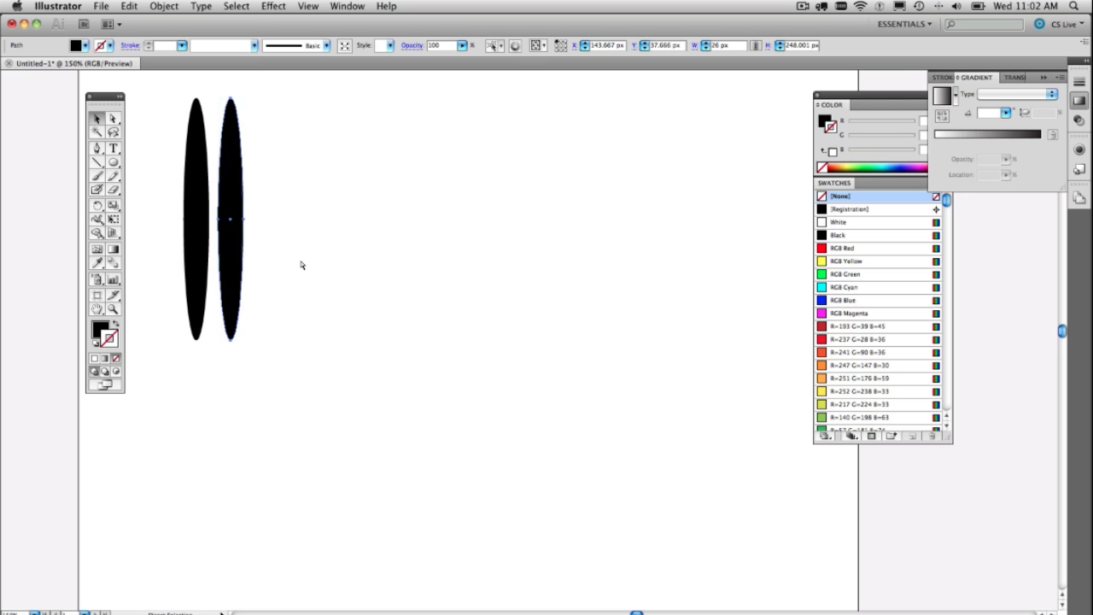
key("super+d")
key("super+d")
key("super+d")
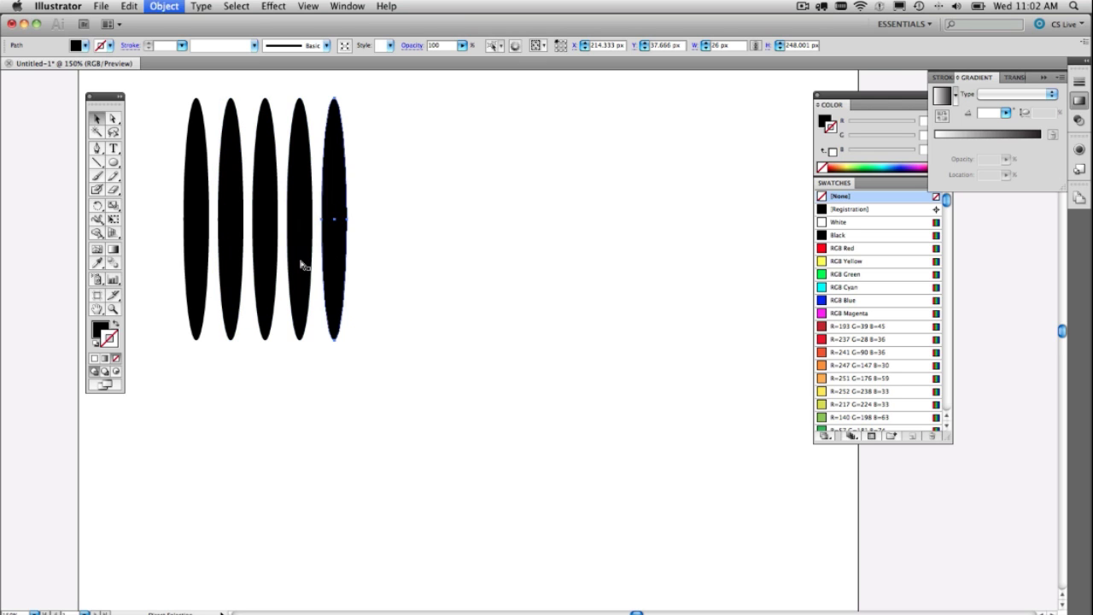
key("super+d")
key("super+d")
key("super+d")
key("super+d")
key("super+d")
key("super+d")
key("super+d")
key("super+d")
key("super+d")
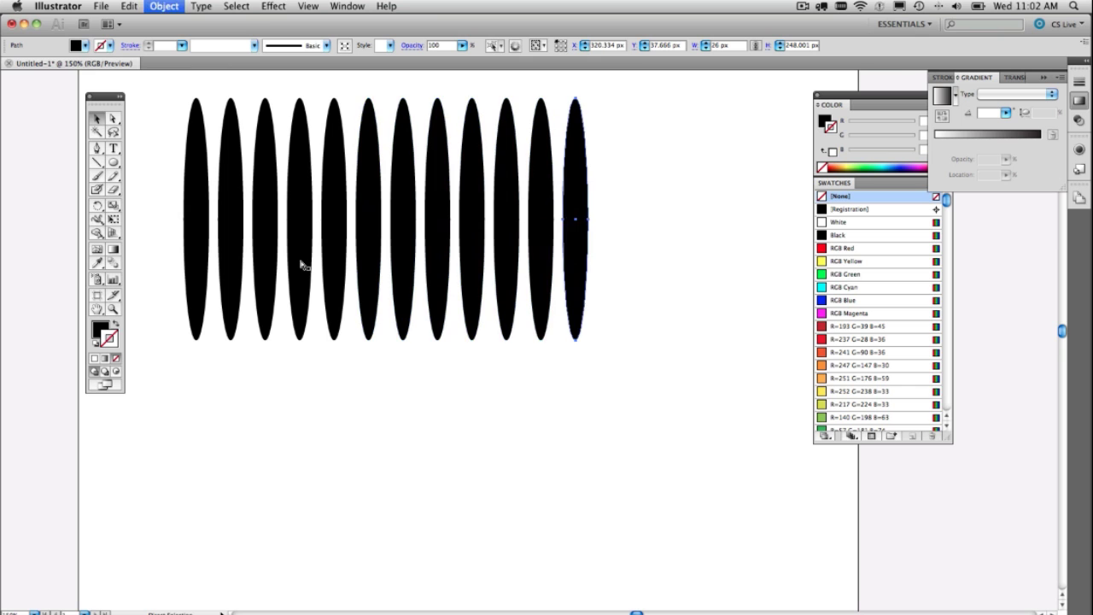
key("super+d")
key("super+d")
key("v")
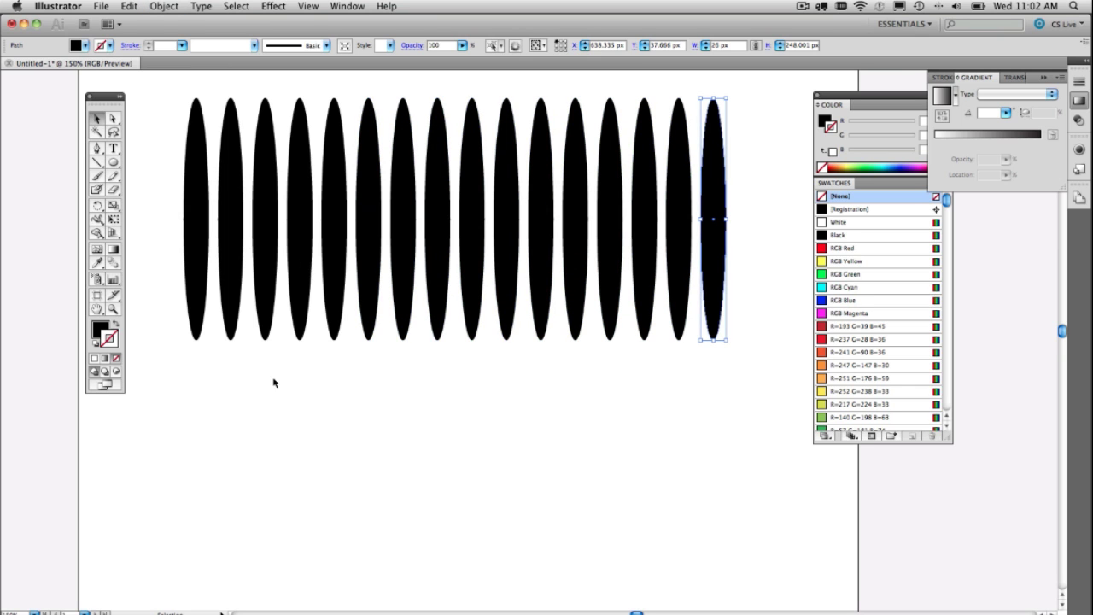
left_click_drag(232, 408, 709, 308)
Step: Delete the extra ellipse copies and draw a new circle in the middle of the page
key("Delete")
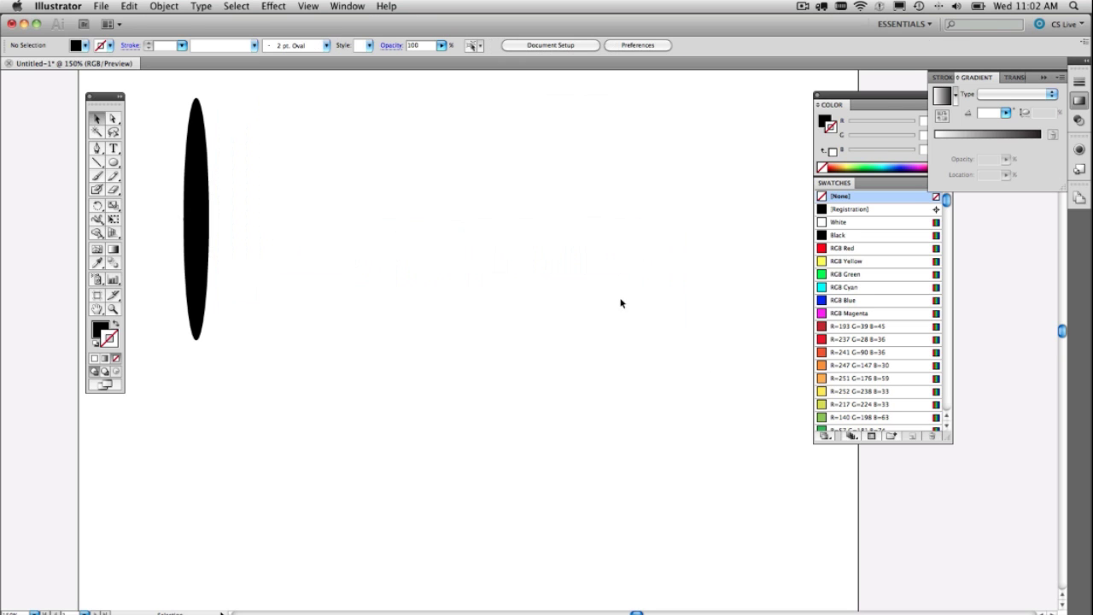
left_click(114, 162)
left_click_drag(334, 167, 576, 415)
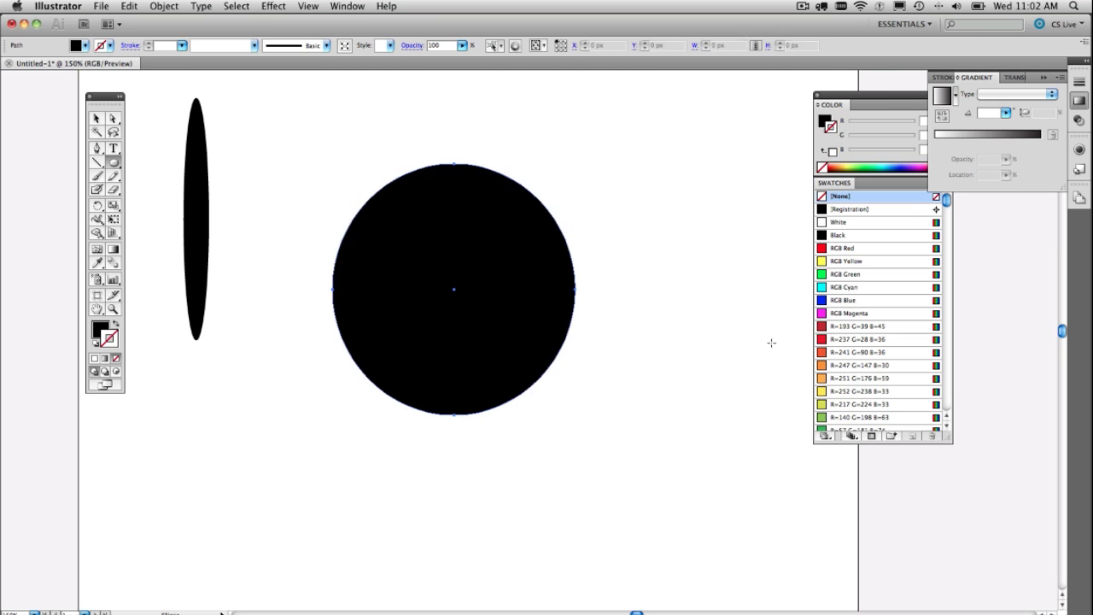
Step: Make the circle RGB Magenta-filled with a black outline, then reselect it
left_click(855, 313)
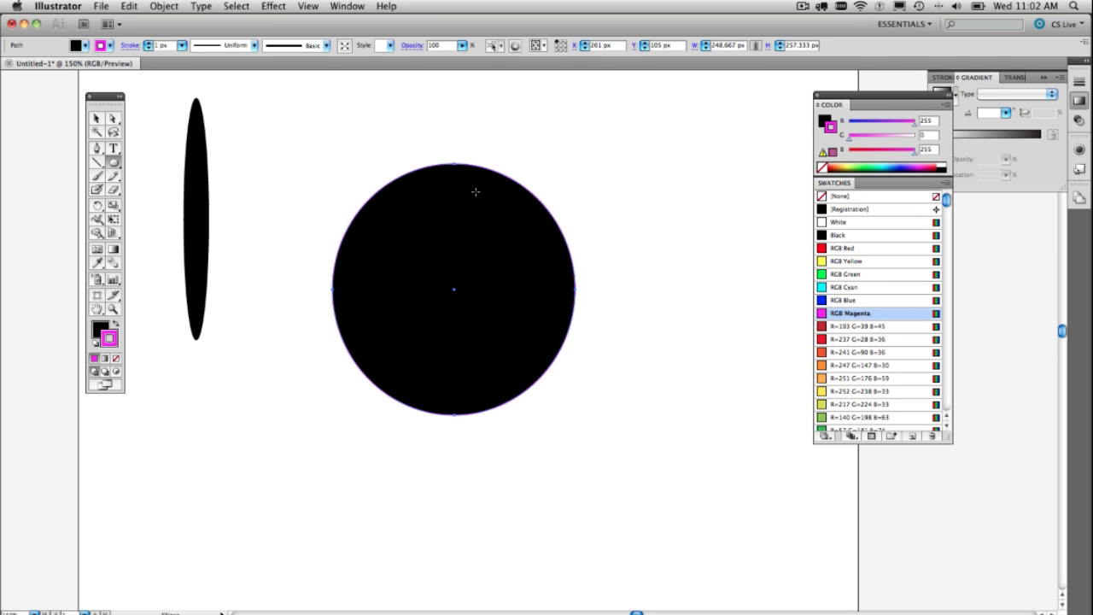
key("shift+x")
left_click(97, 119)
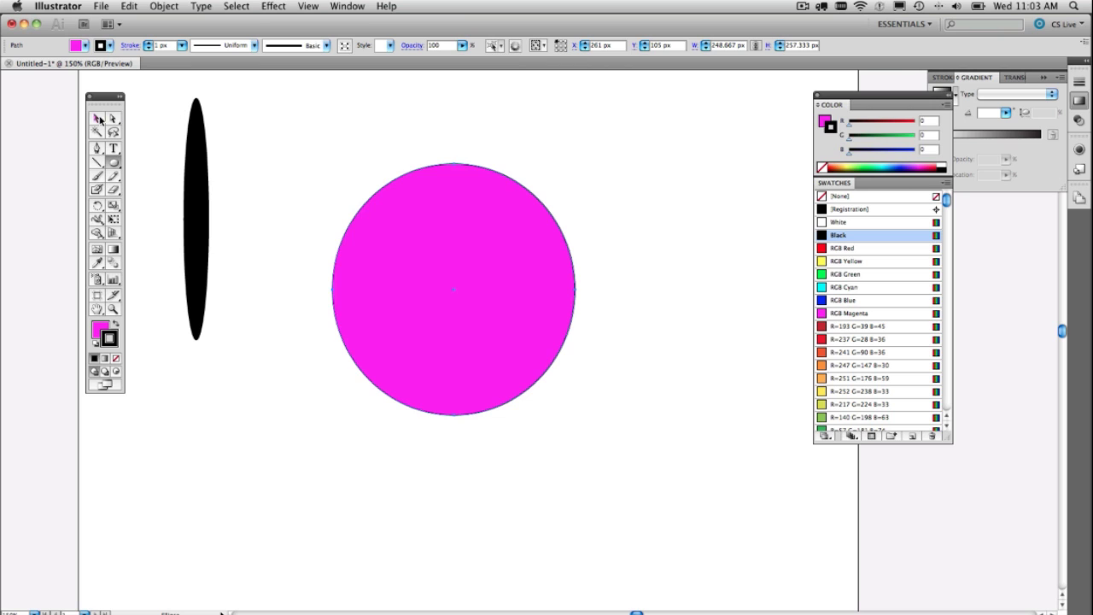
left_click(269, 125)
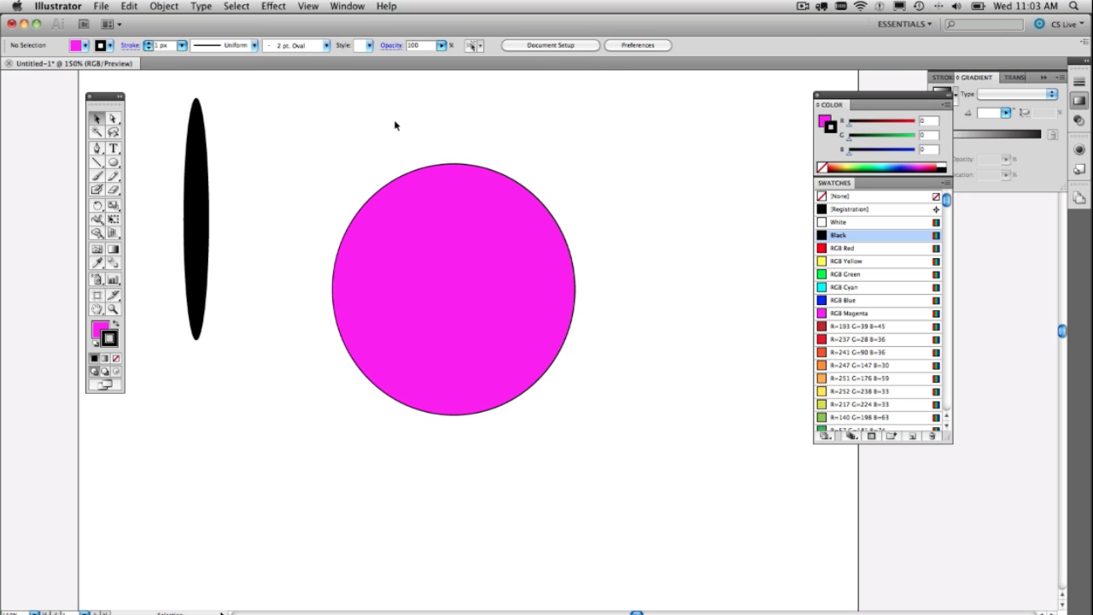
left_click(455, 184)
Step: Paste a copy of the magenta circle in front and shift it right and up to X 356.333, Y 71 px
key("super+c")
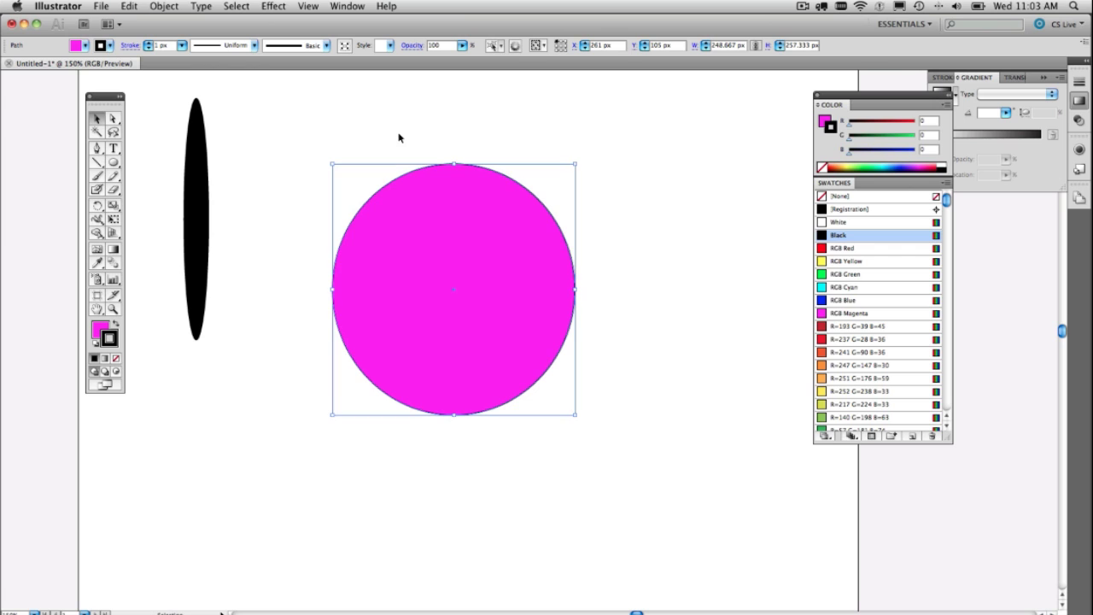
key("super+f")
left_click_drag(432, 196, 534, 182)
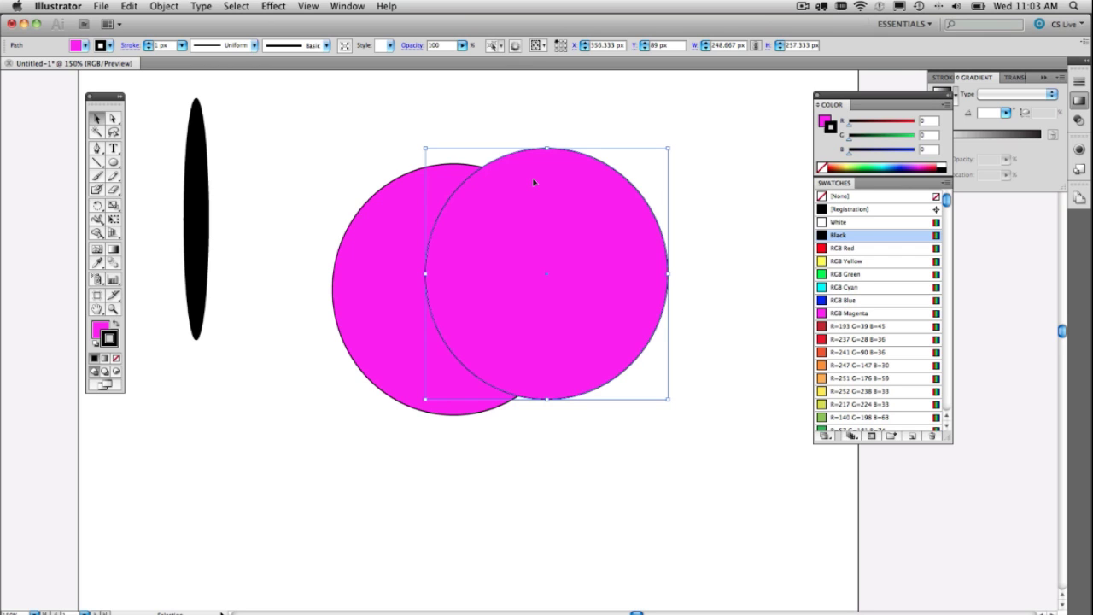
key("a")
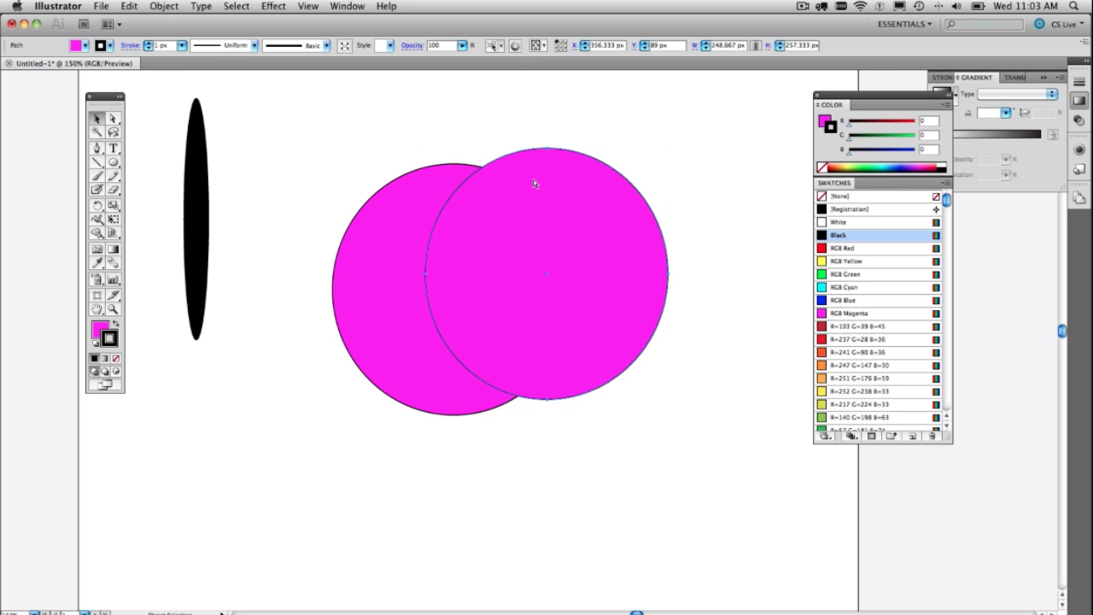
key("v")
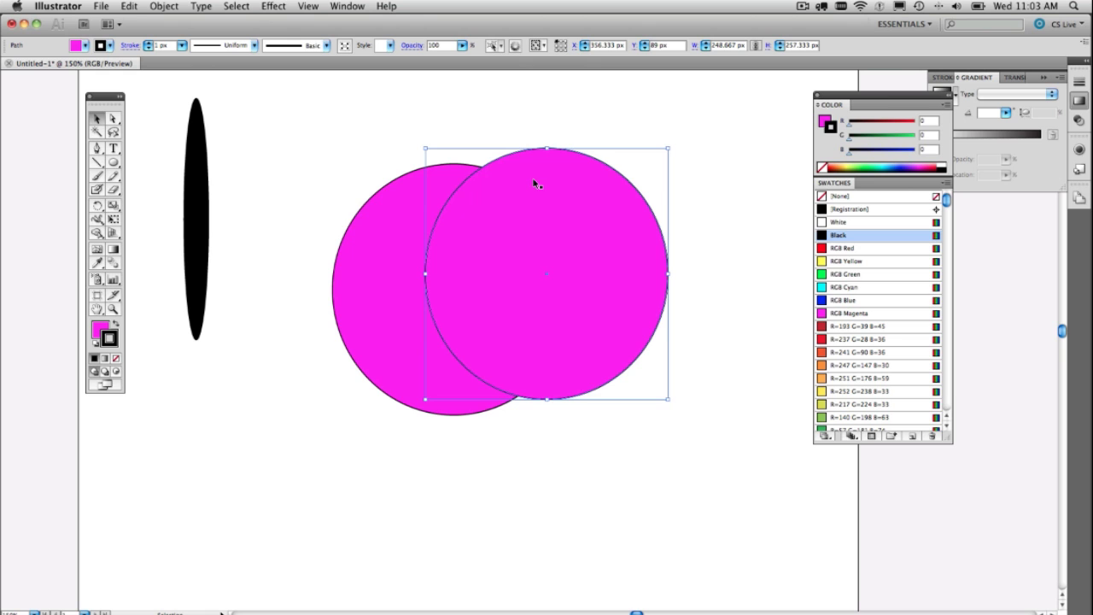
key("Up")
key("Up")
key("Up")
key("Up")
key("Up")
key("Up")
key("Up")
key("Up")
key("Up")
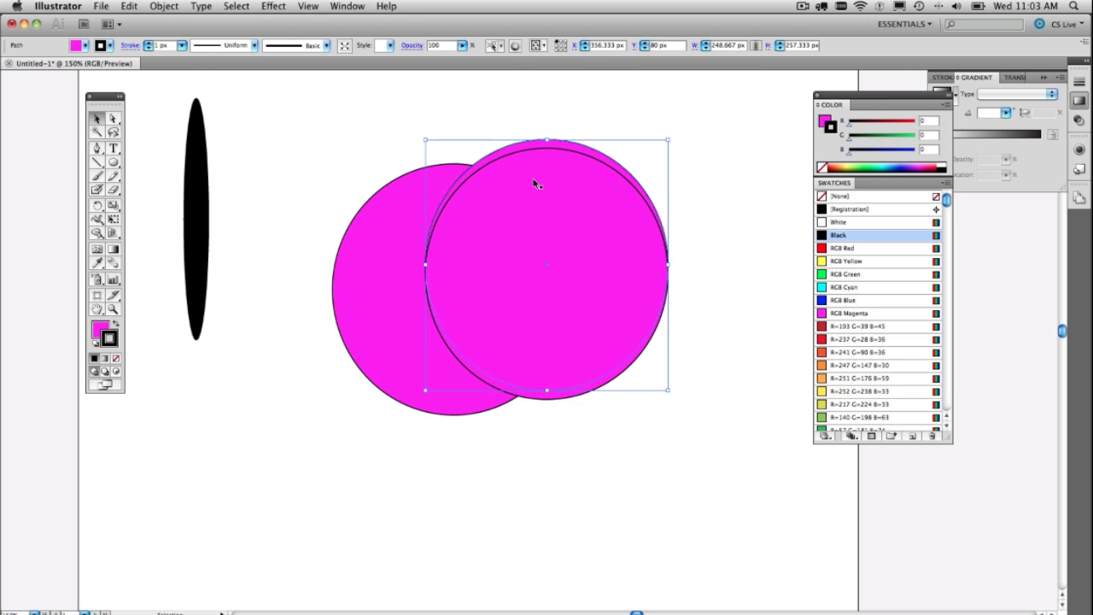
key("Up")
key("Up")
key("Up")
key("Up")
key("Up")
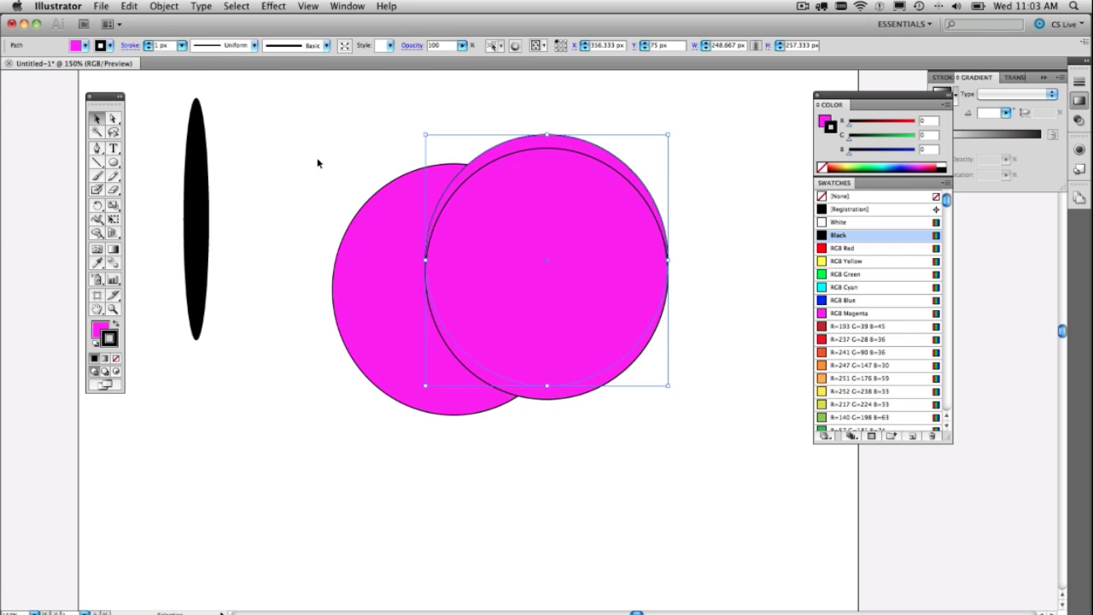
Step: Delete the ellipse and both circles, and browse the Pen tool's anchor-point options
left_click_drag(181, 137, 574, 323)
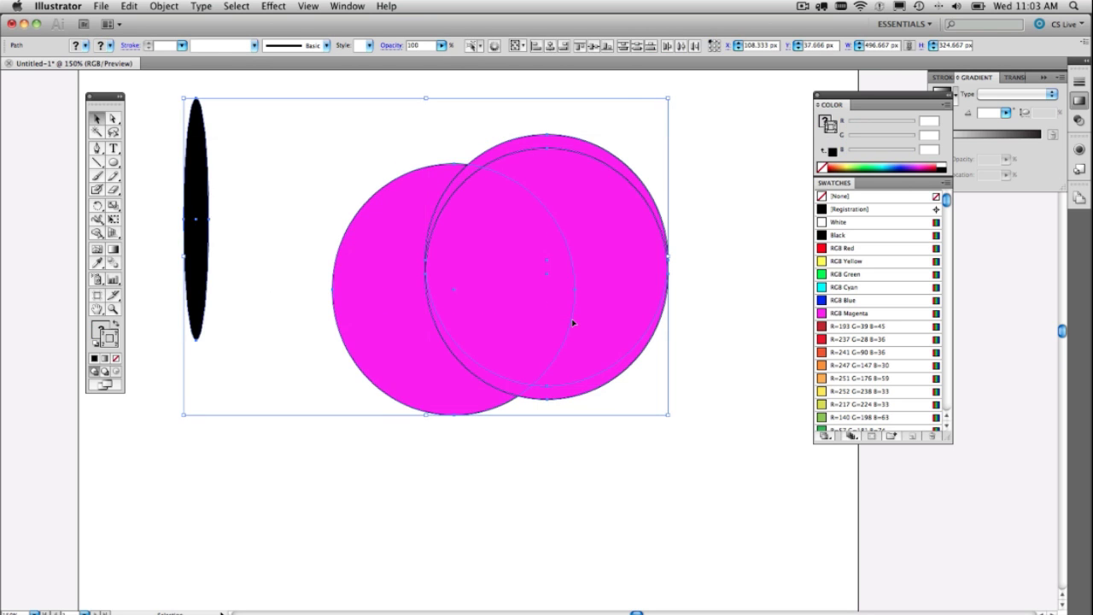
key("Delete")
left_click(97, 152)
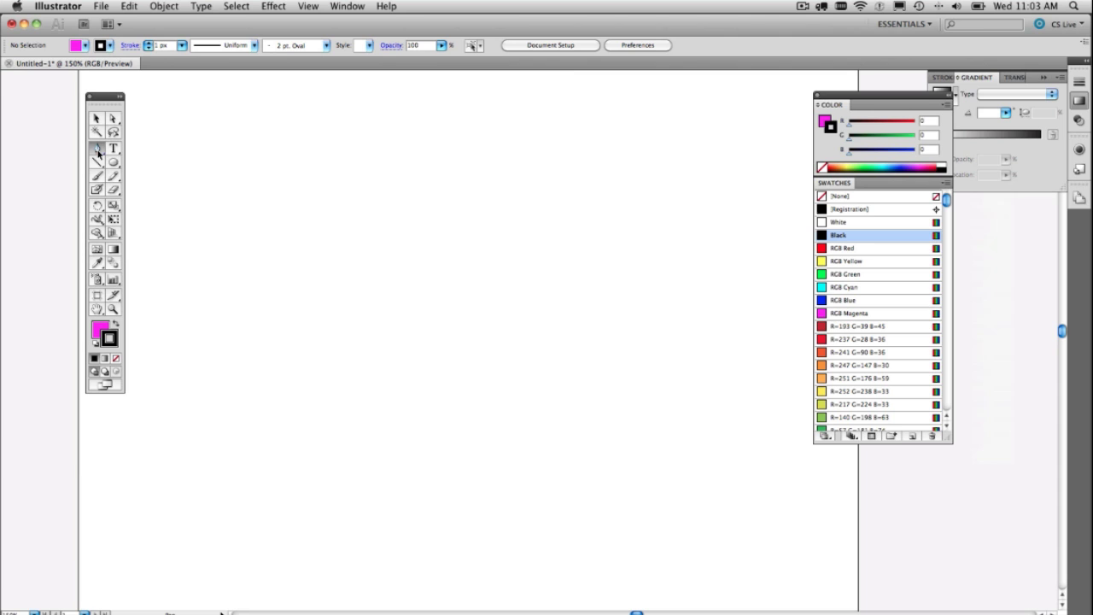
left_click_drag(98, 152, 171, 163)
left_click(114, 120)
left_click(97, 151)
Step: Draw a wavy magenta path with two humps using smooth Pen points
left_click_drag(222, 184, 252, 152)
left_click_drag(353, 161, 367, 196)
left_click_drag(389, 255, 419, 235)
left_click_drag(468, 182, 498, 161)
left_click_drag(578, 189, 604, 255)
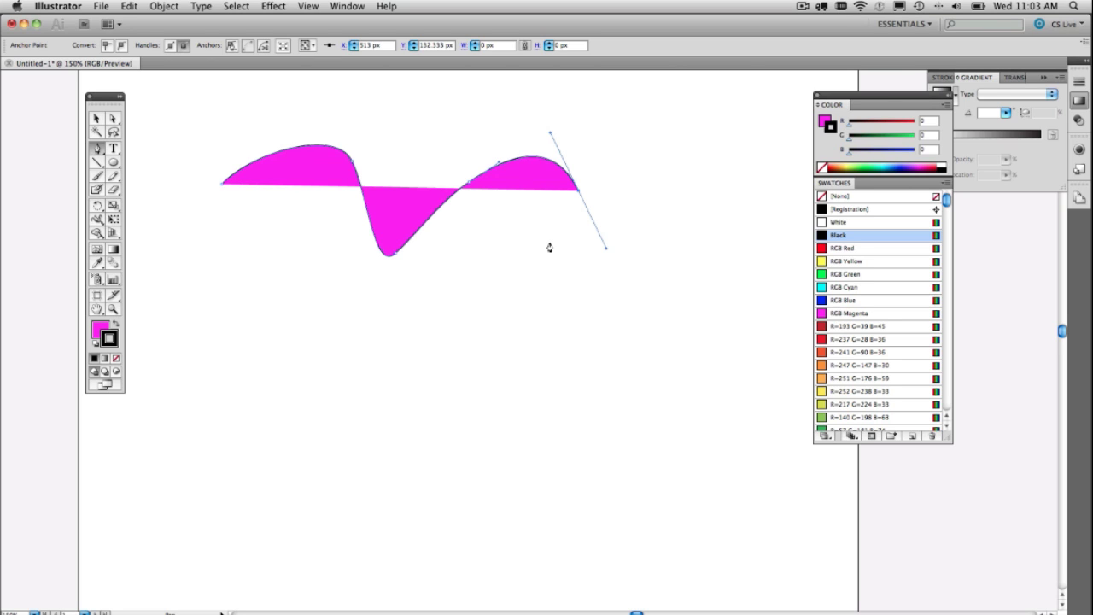
Step: Reshape the wave's points, extend its right end, then delete the practice path
key("super")
left_click(467, 183, "super")
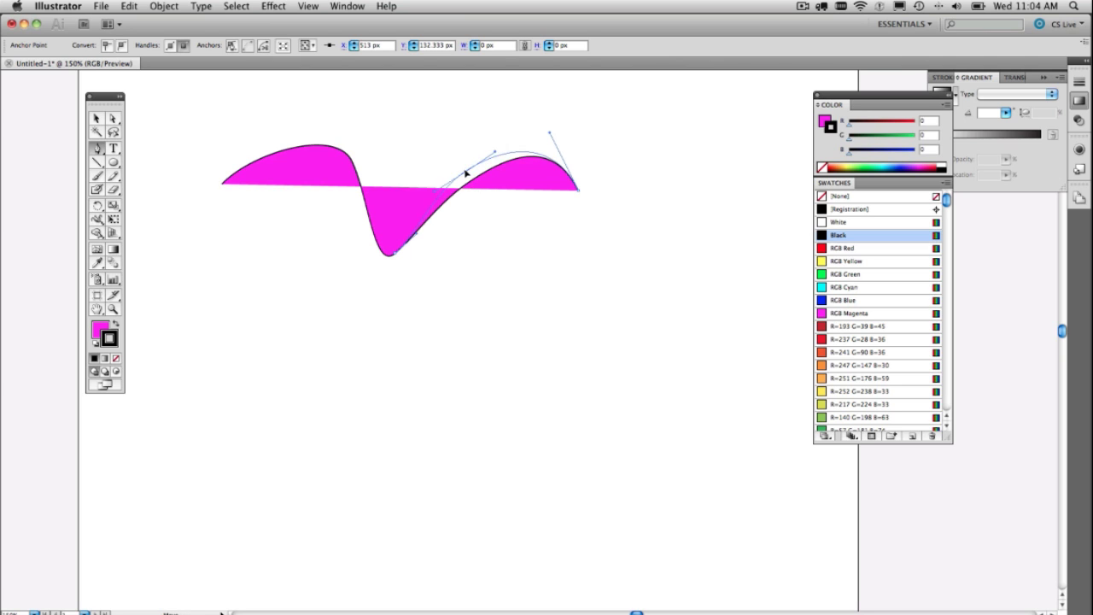
left_click_drag(352, 160, 340, 175)
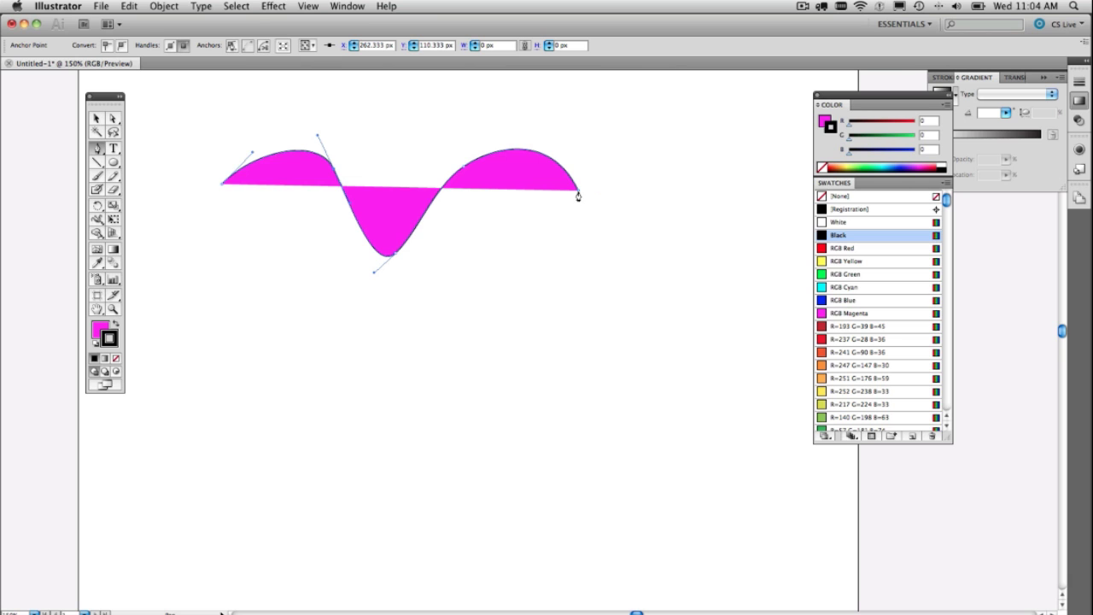
left_click_drag(578, 197, 593, 220)
left_click(575, 270)
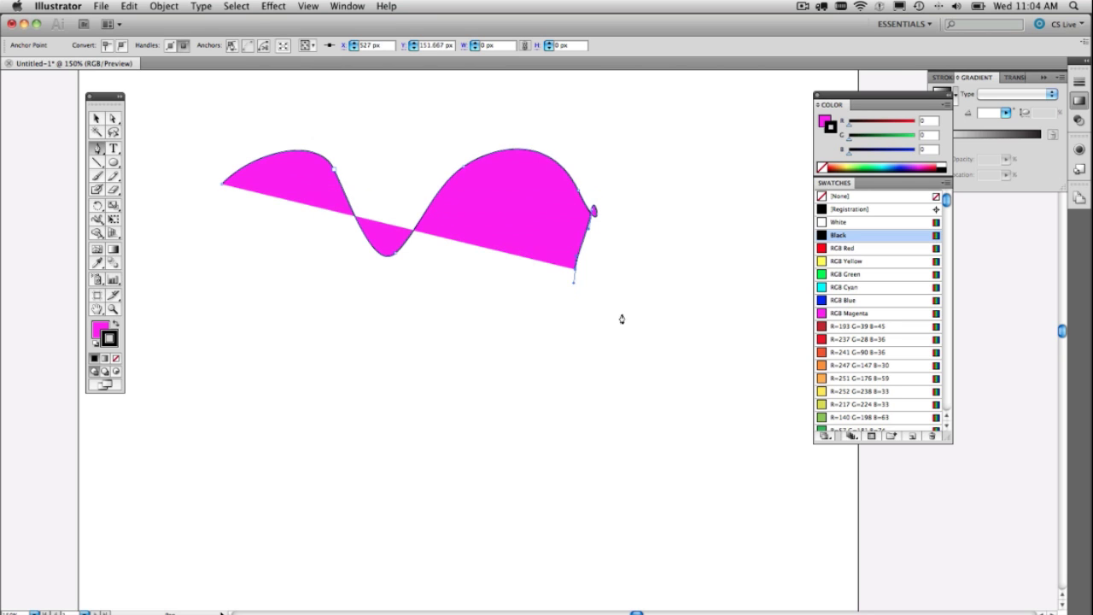
left_click_drag(623, 315, 680, 299)
left_click(96, 117)
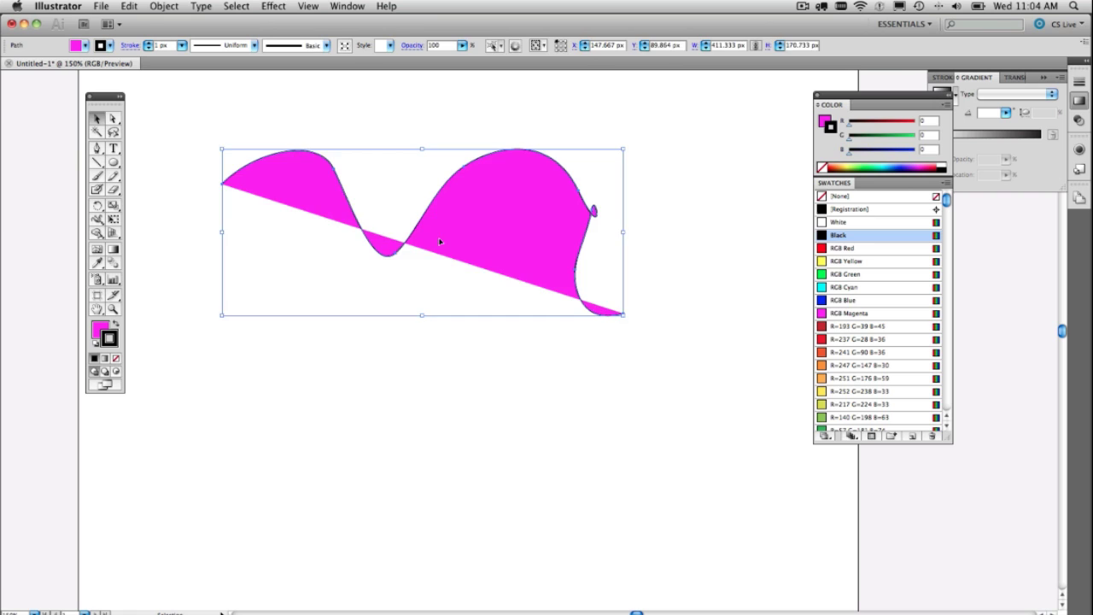
key("Delete")
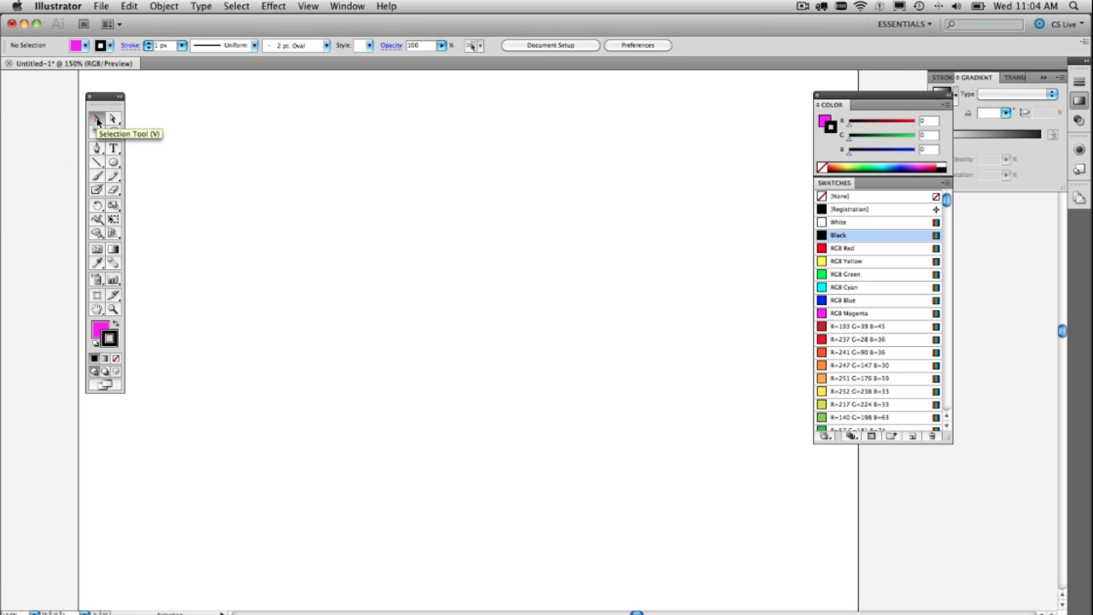
left_click(97, 148)
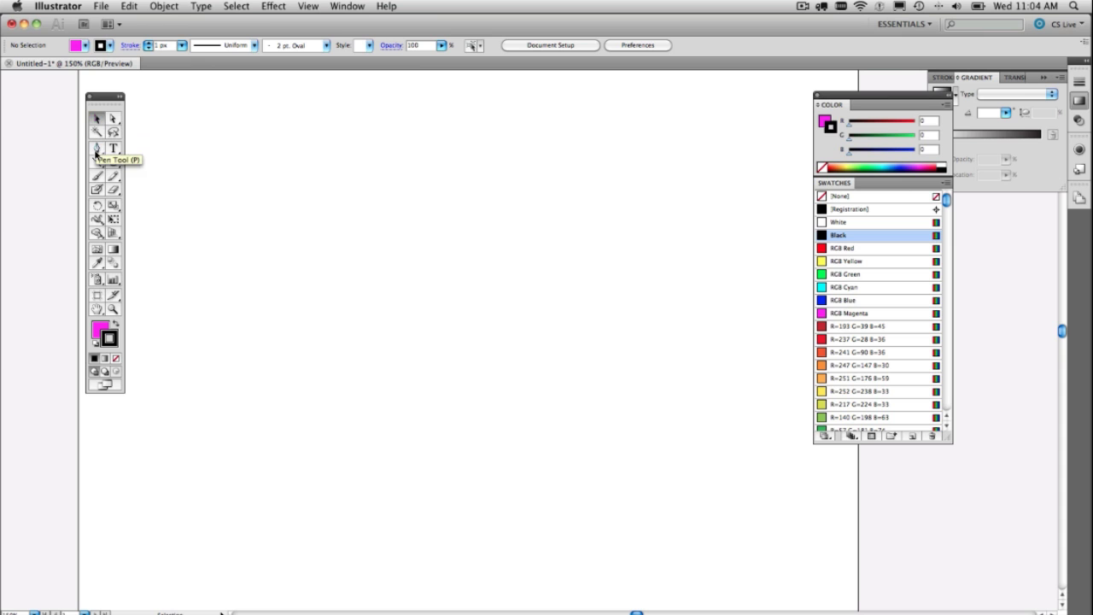
left_click(222, 247)
left_click(281, 166)
left_click_drag(351, 174, 385, 218)
left_click_drag(508, 317, 552, 298)
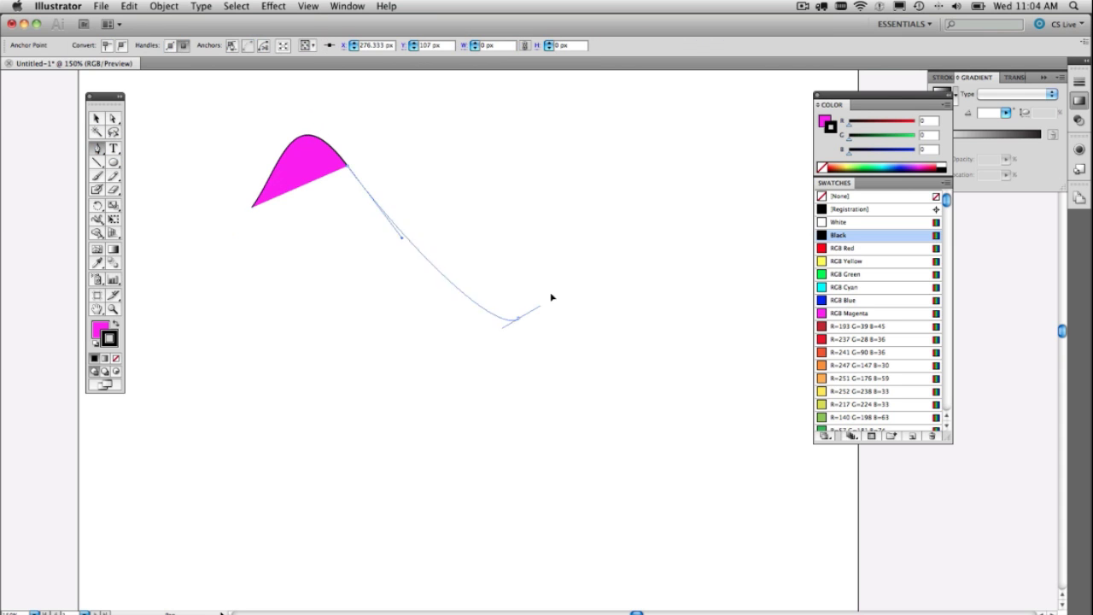
mouse_move(591, 233)
left_mouse_down()
mouse_move(581, 183)
mouse_move(500, 166)
mouse_move(634, 100)
left_mouse_up()
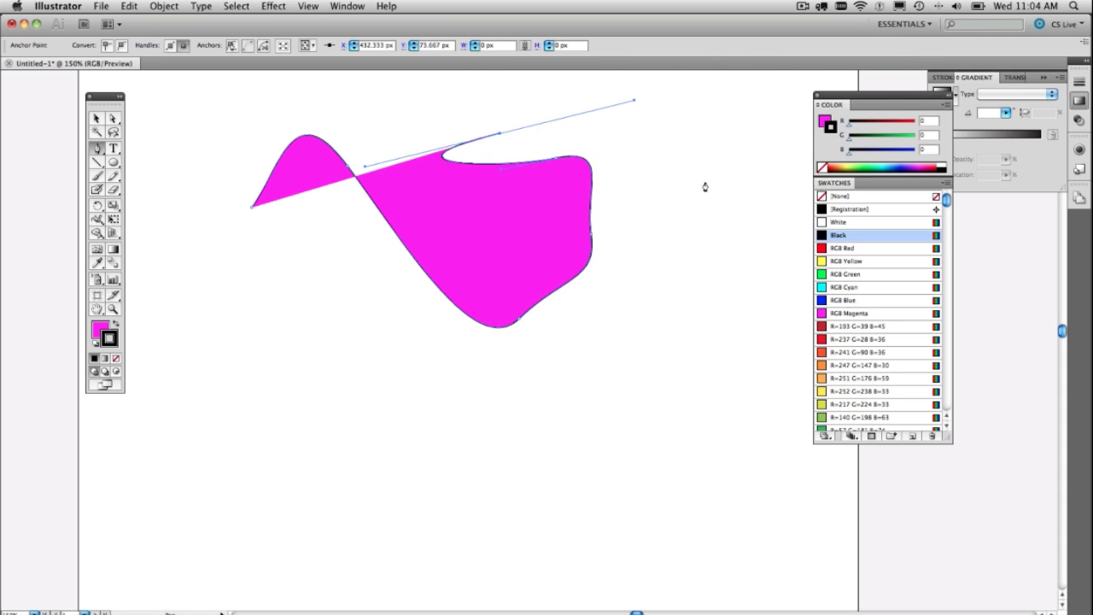
key("super")
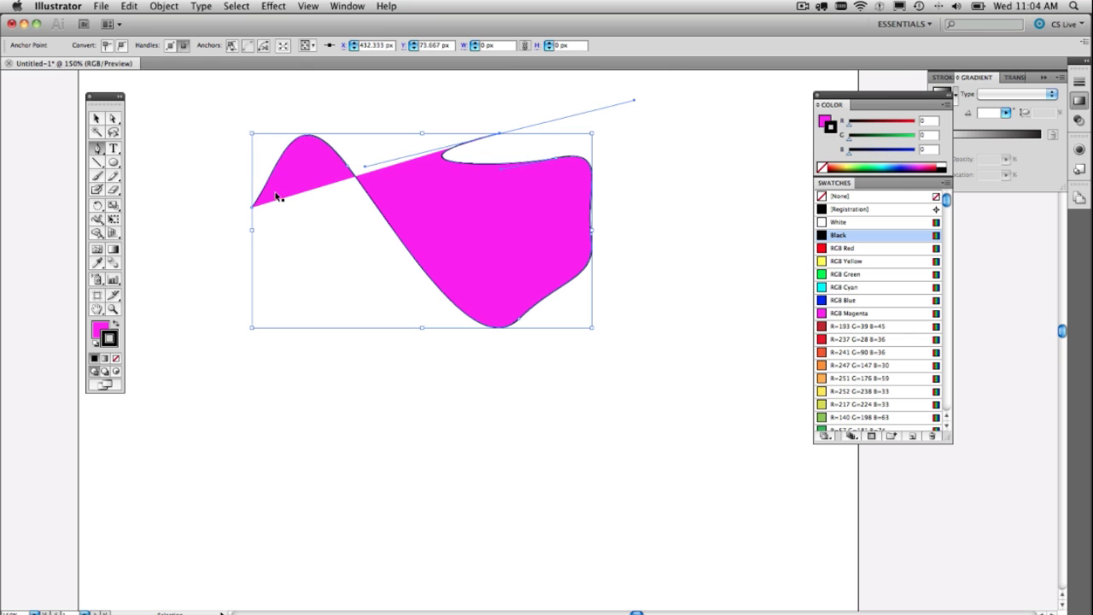
left_click_drag(349, 171, 318, 184)
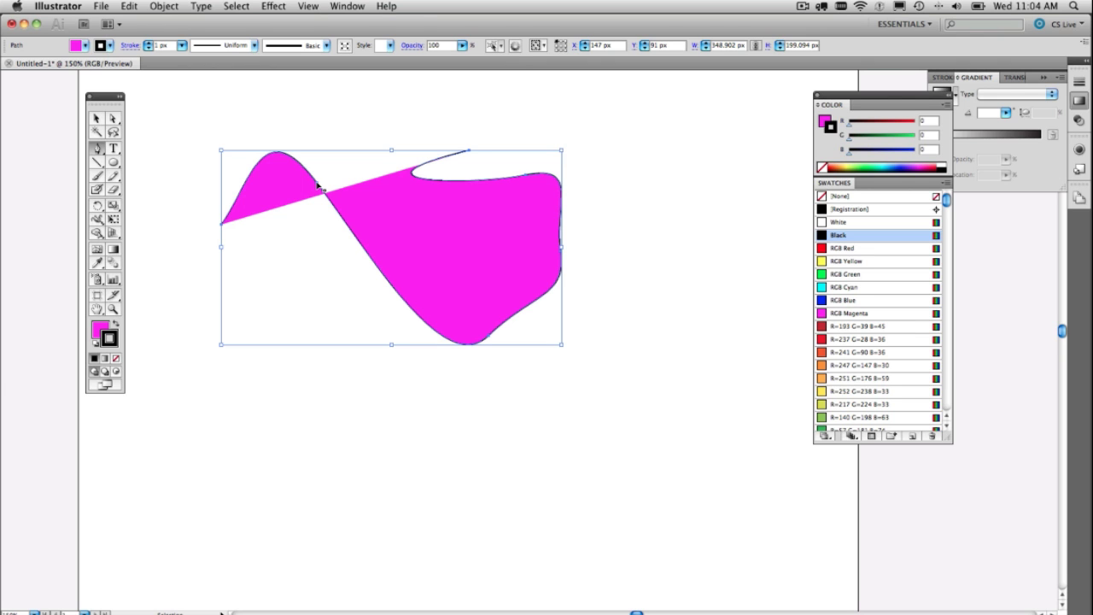
key("Delete")
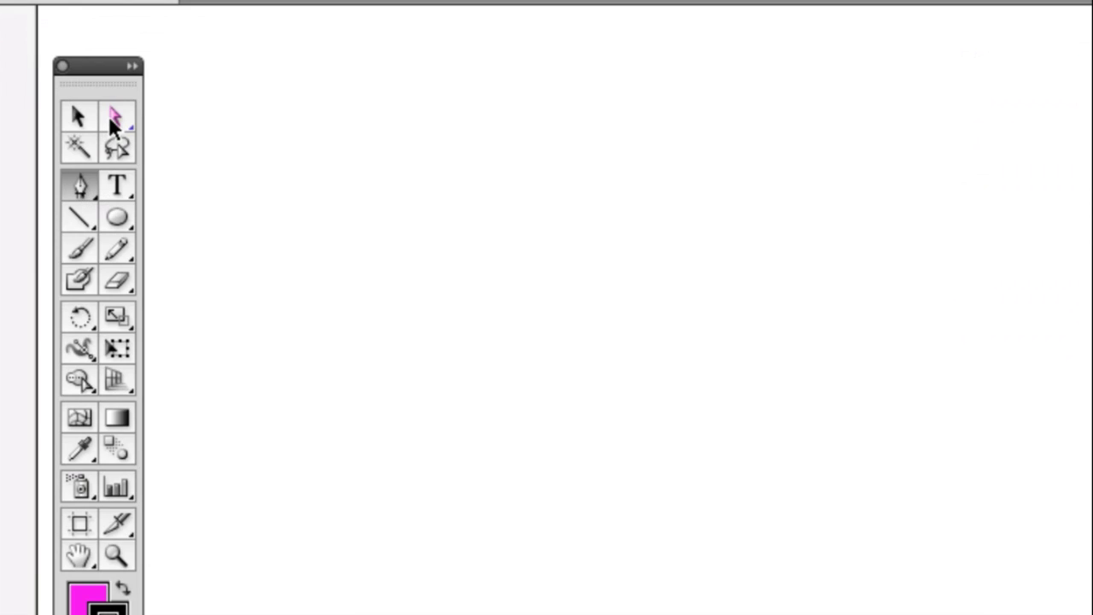
left_click(111, 121)
left_click(82, 181)
left_click(191, 224)
left_click(291, 174)
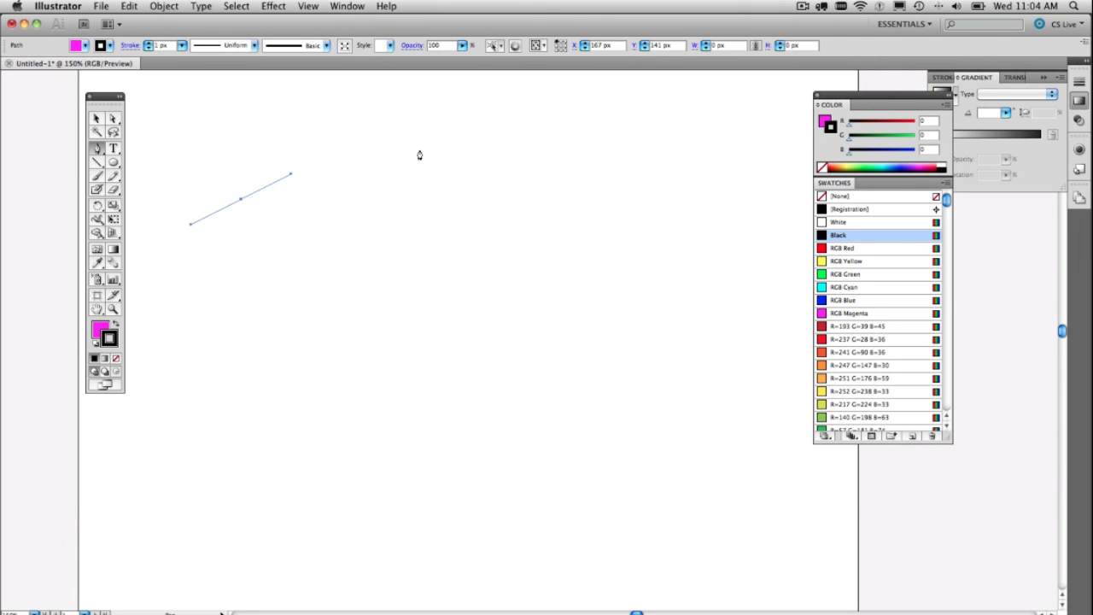
left_click_drag(419, 154, 447, 166)
Step: Discard the practice path and start the heart outline with smooth points down the right lobe
key("BackSpace")
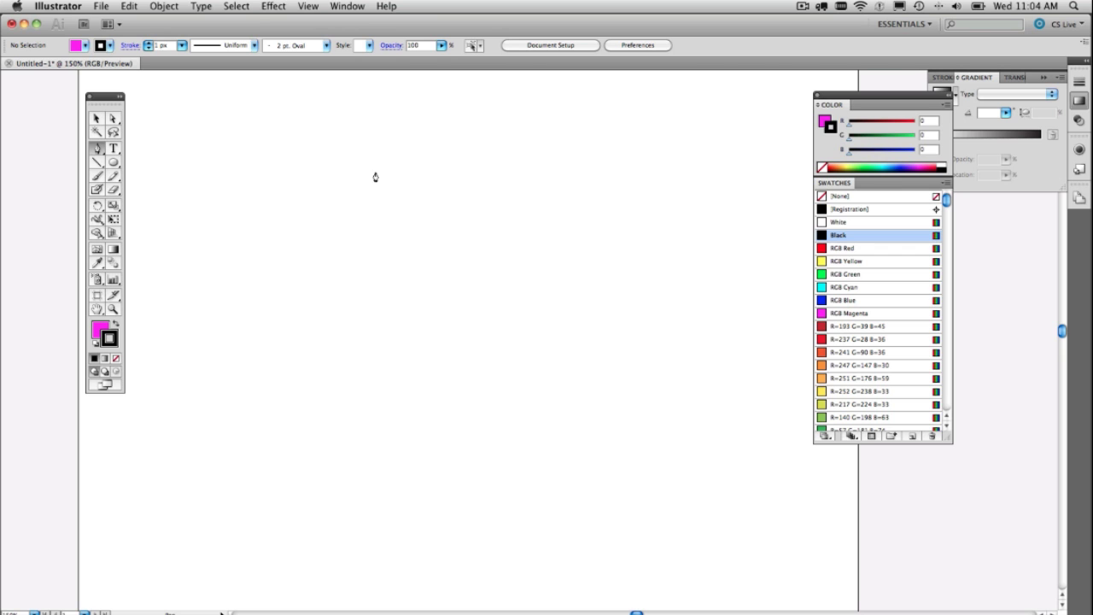
left_click_drag(457, 139, 505, 141)
left_click_drag(529, 245, 499, 294)
left_click_drag(414, 365, 415, 417)
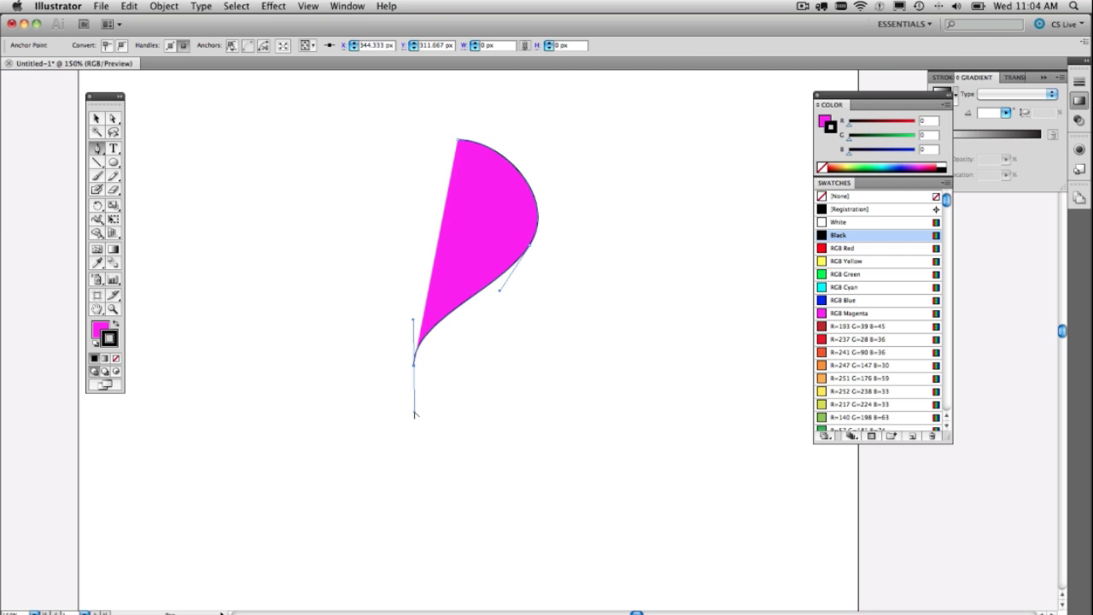
key("alt")
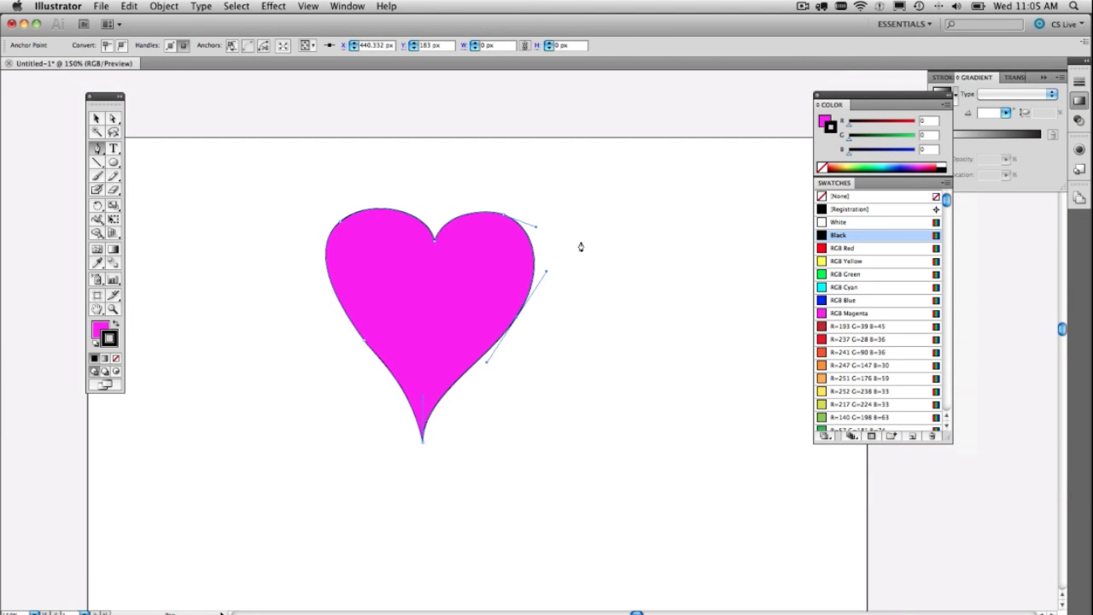
left_click(96, 119)
left_click(224, 137)
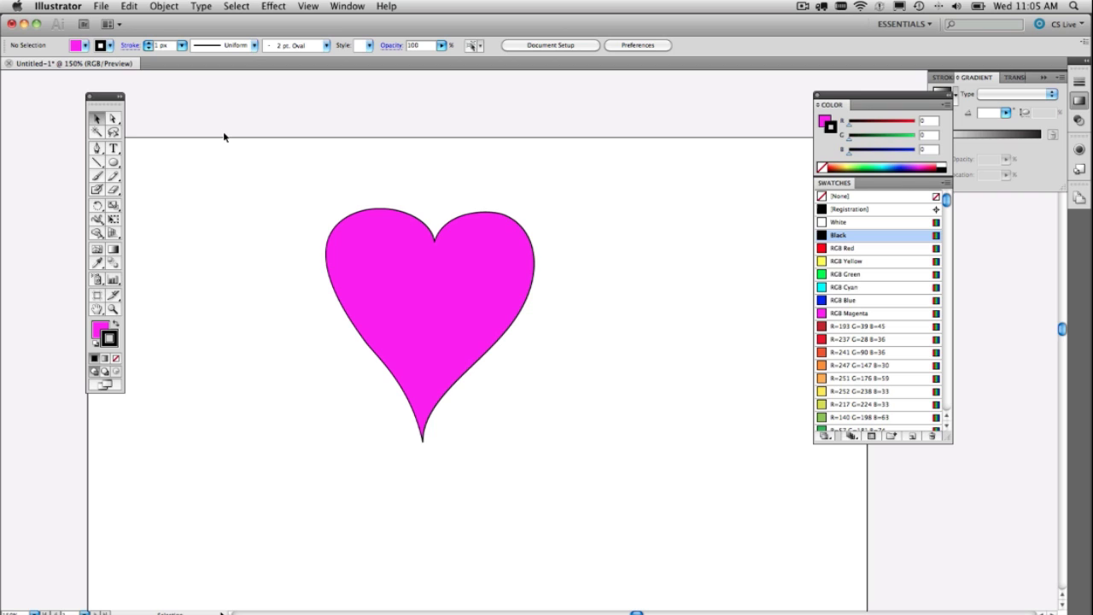